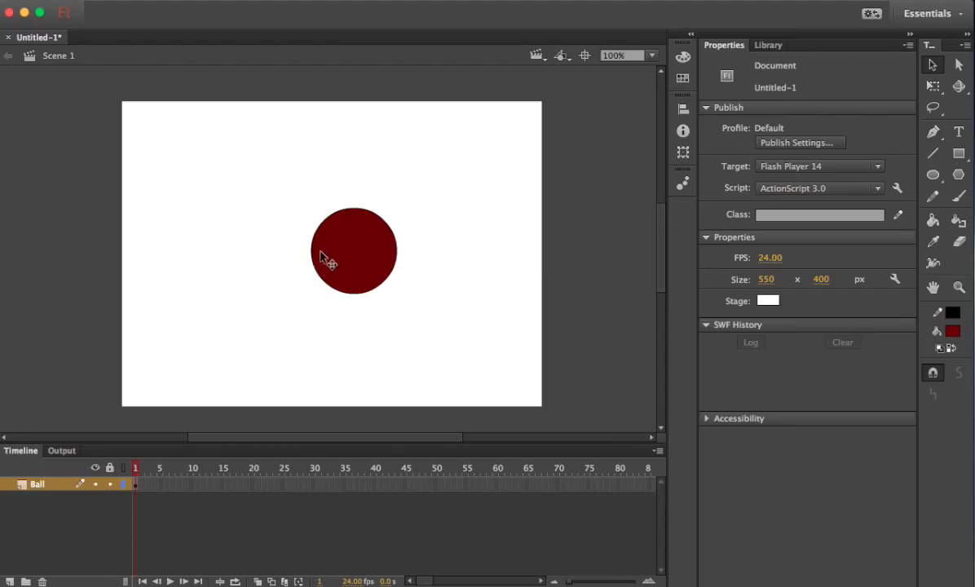
Select the whole circle, thicken its outline to about 6.95, and change its fill from dark red to bright green
click(320, 252)
mouse_move(429, 176)
mouse_down()
mouse_move(282, 263)
mouse_move(279, 311)
mouse_up()
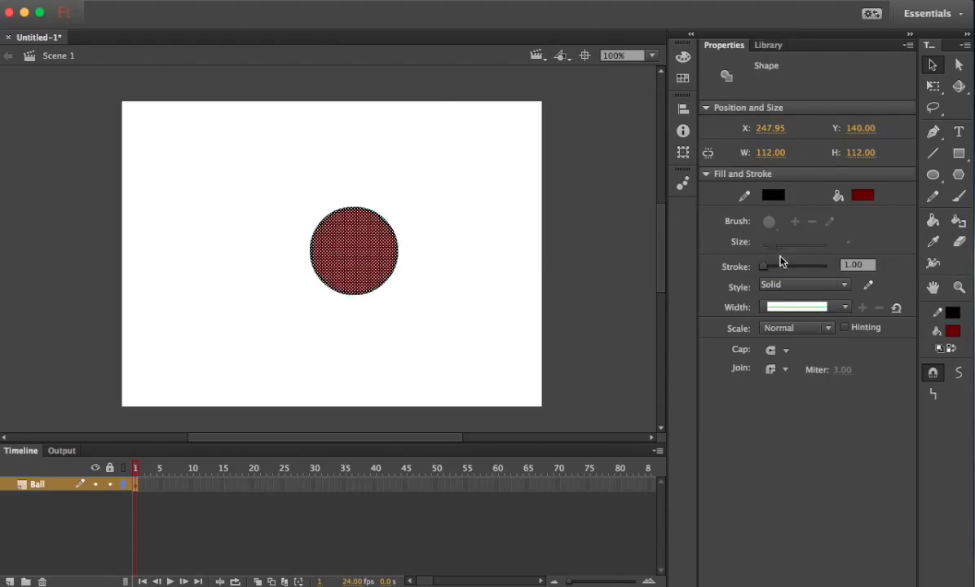
drag(768, 266, 769, 269)
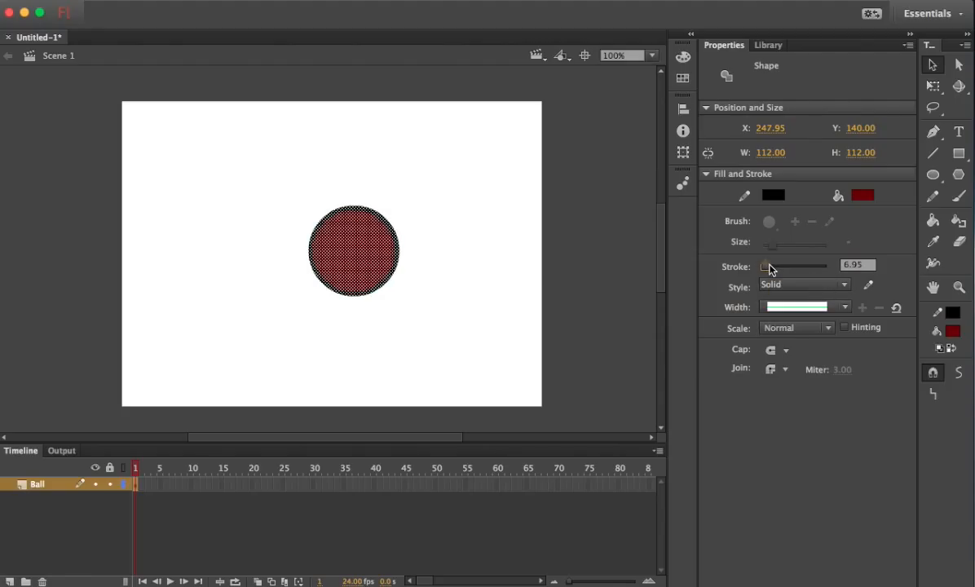
click(862, 195)
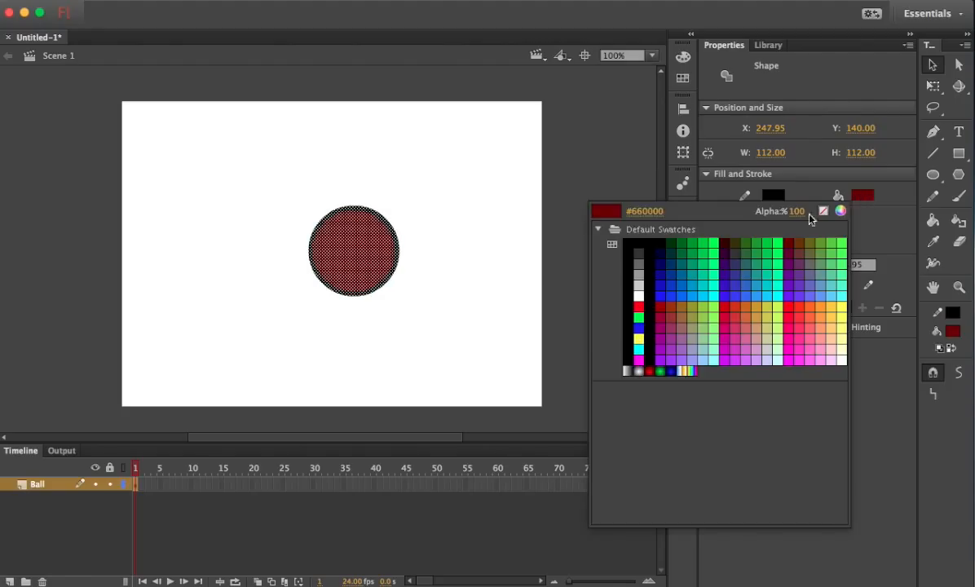
click(670, 227)
click(463, 235)
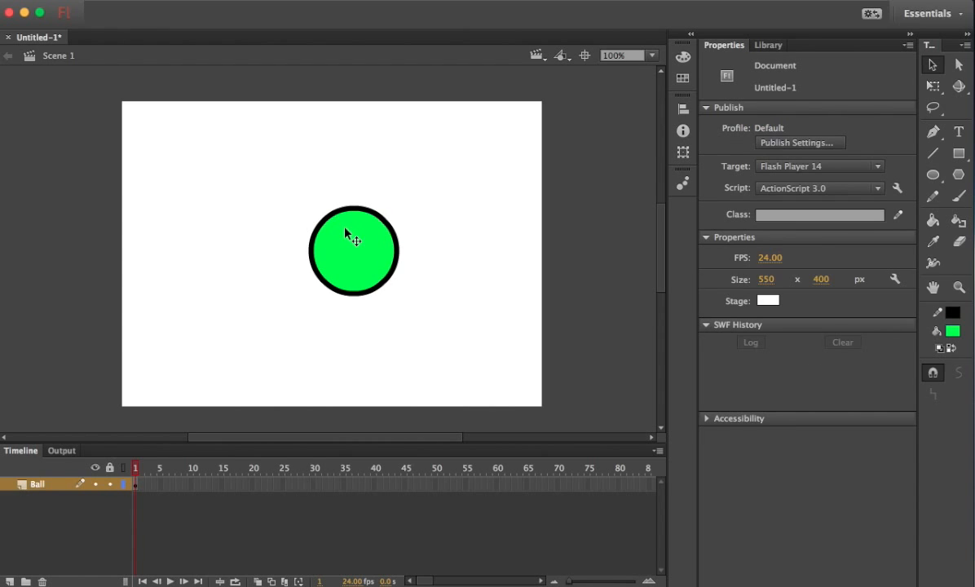
Move the entire ball, fill and outline together, to the stage's left side at about X 28, Y 140
drag(416, 183, 313, 291)
drag(361, 255, 196, 256)
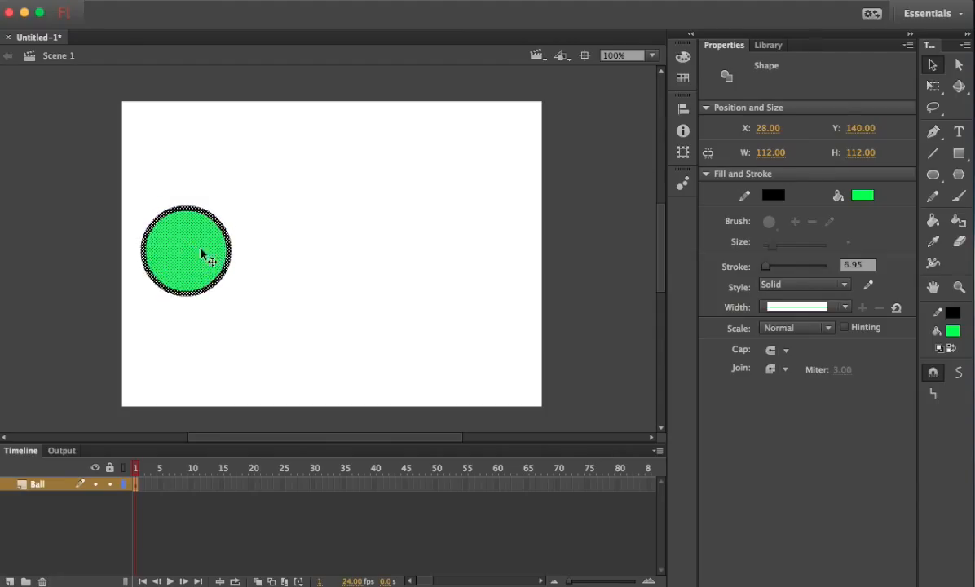
click(316, 208)
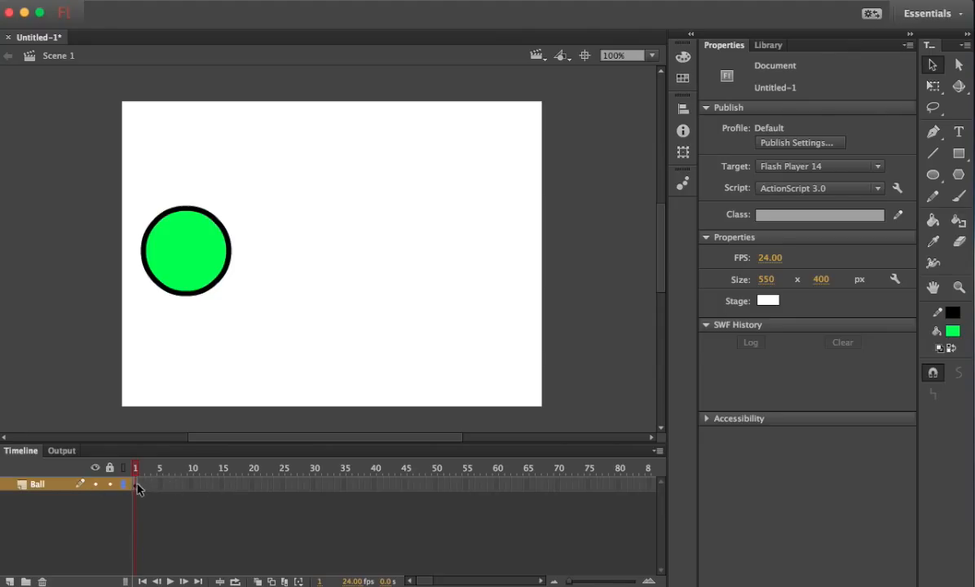
Insert a keyframe at frame 30 of the Ball layer and move the ball there to the stage's right side, about X 418
right_click(315, 486)
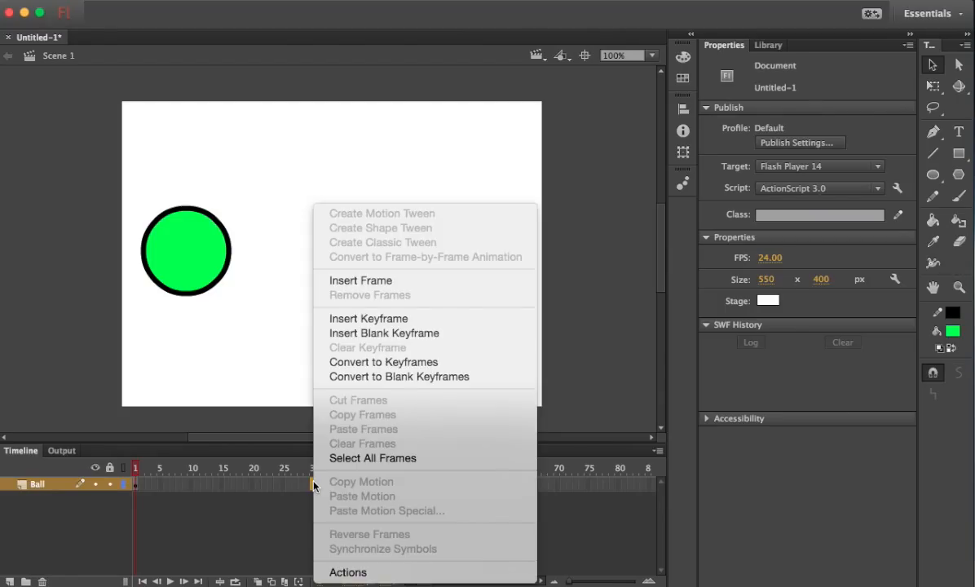
click(379, 319)
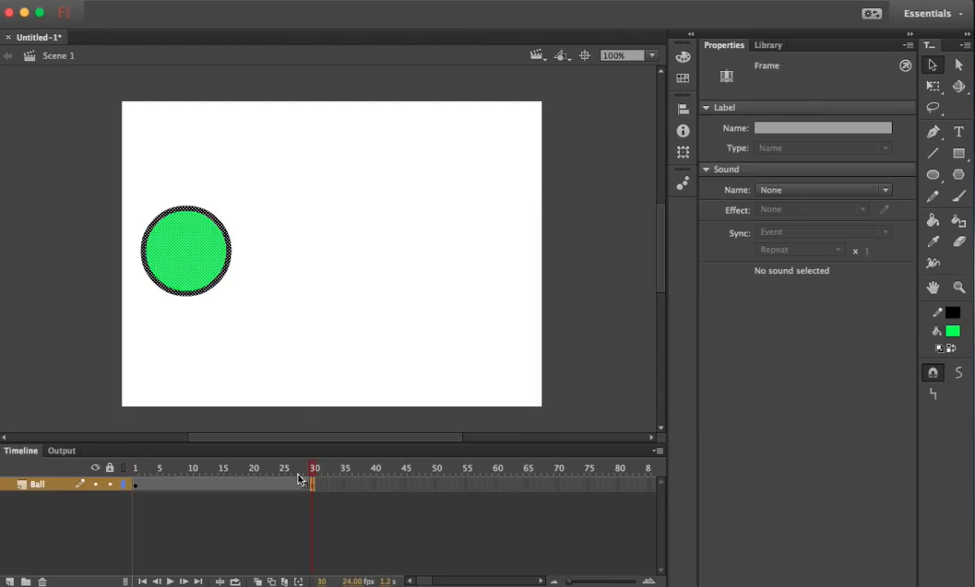
click(150, 486)
click(197, 485)
click(313, 486)
drag(167, 252, 464, 234)
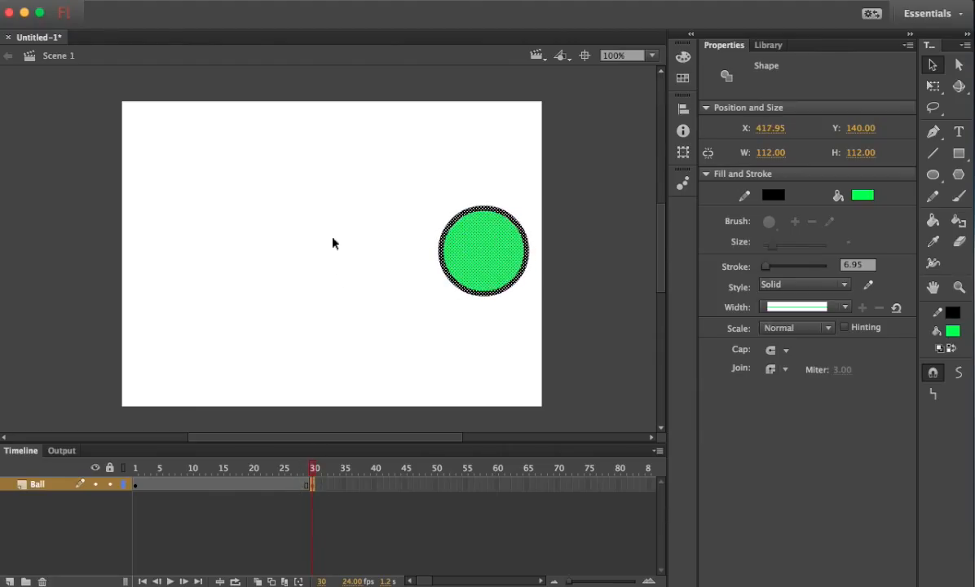
Create a classic tween between the keyframes at frames 1 and 30 of the Ball layer
click(234, 491)
drag(136, 488, 284, 488)
click(313, 486)
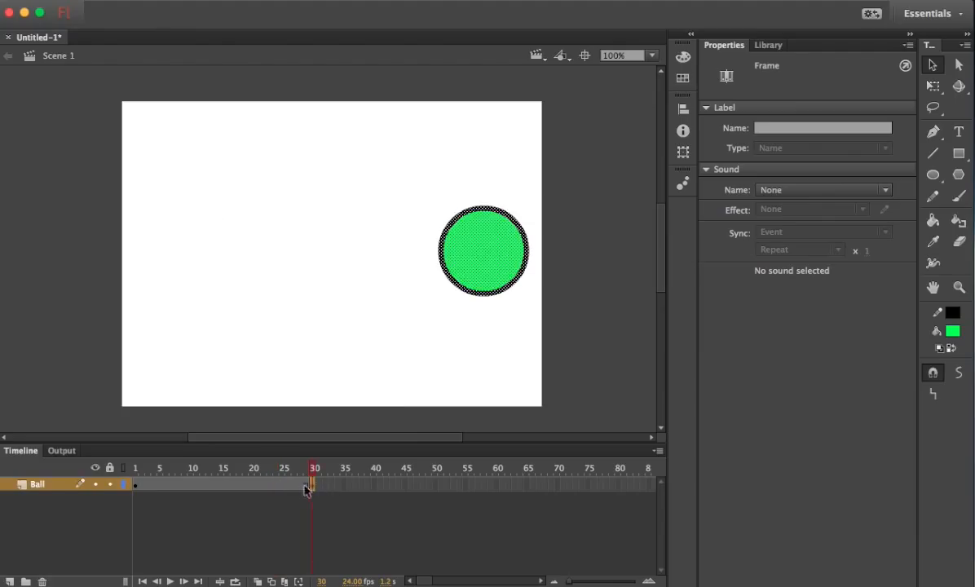
click(227, 486)
right_click(228, 486)
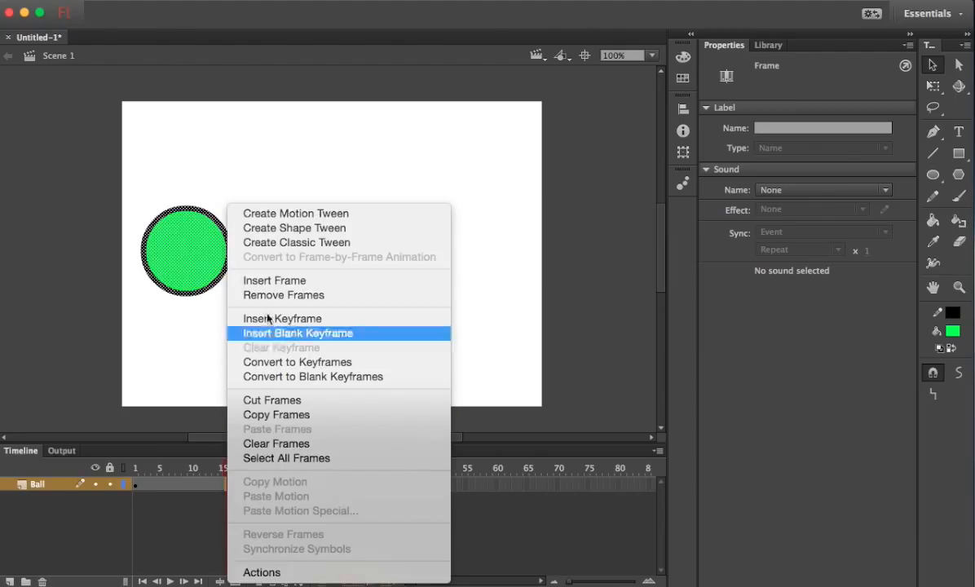
click(283, 243)
Check the ball's position at several frames, then play the classic tween from frame 1 on the stage
drag(198, 489, 293, 488)
click(135, 484)
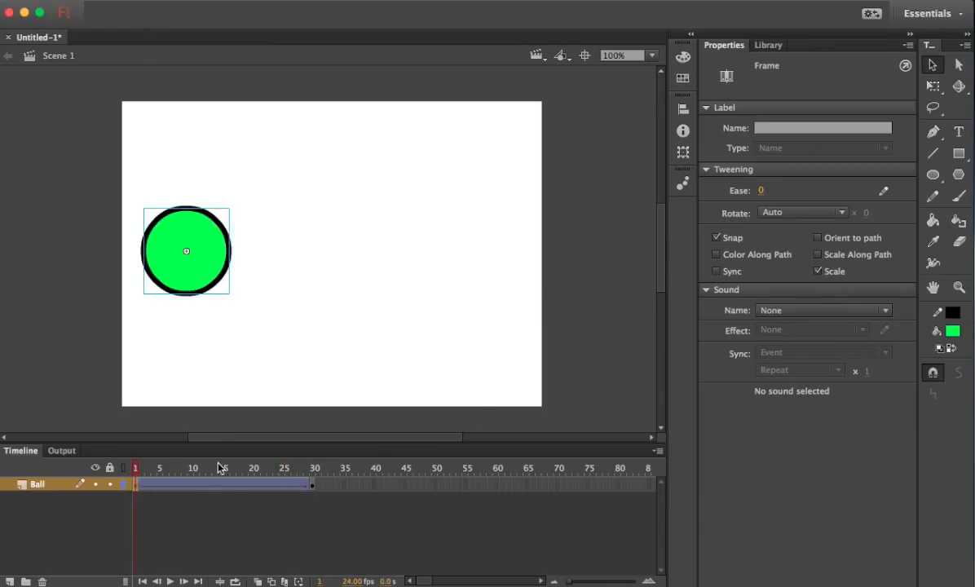
click(154, 485)
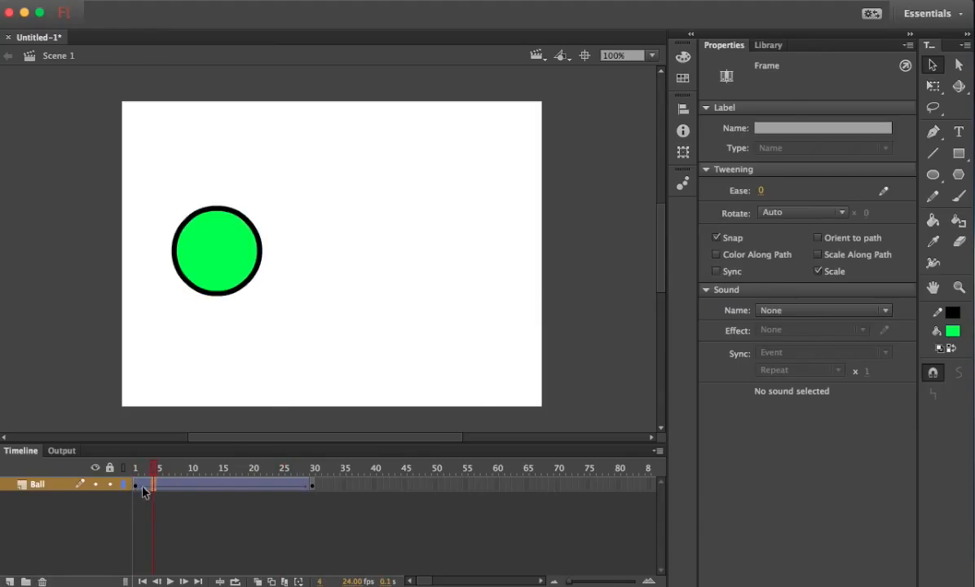
click(139, 486)
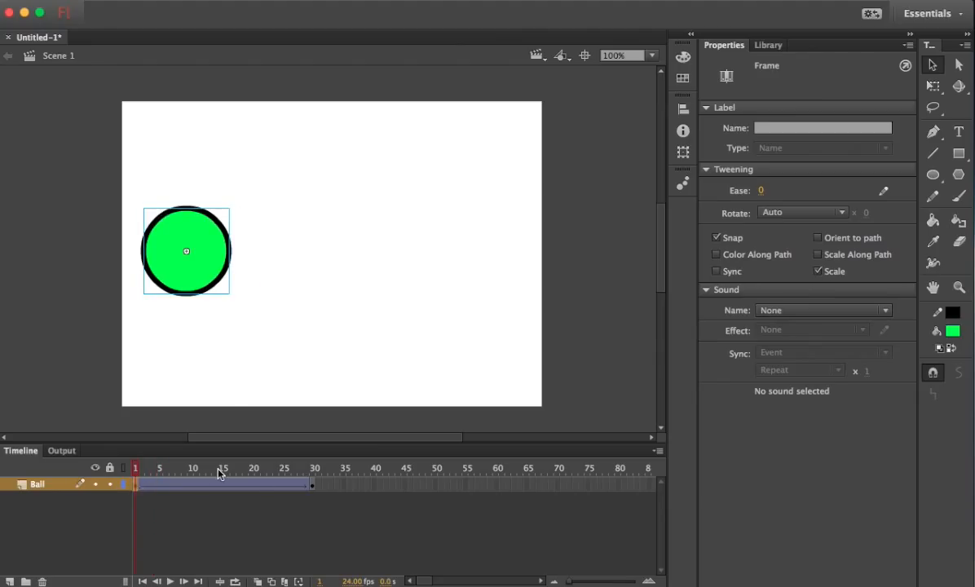
key(Return)
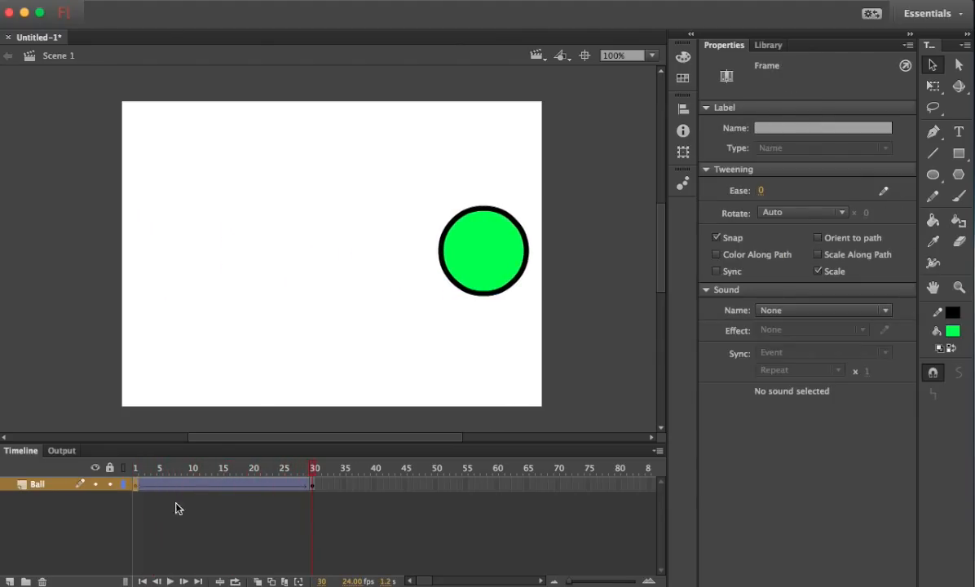
Test the movie from frame 1, close the preview window, and replay the animation on the stage
click(137, 485)
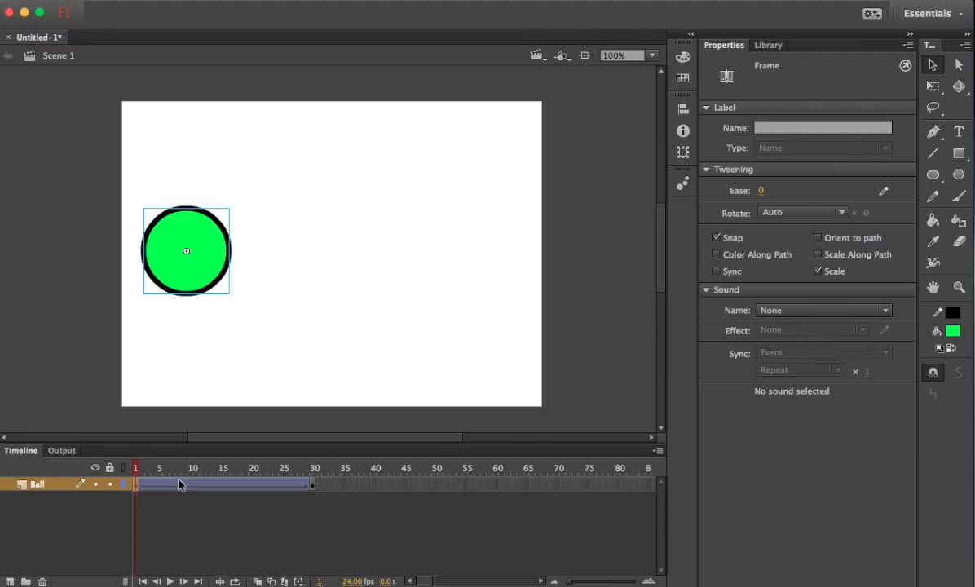
key(super+Return)
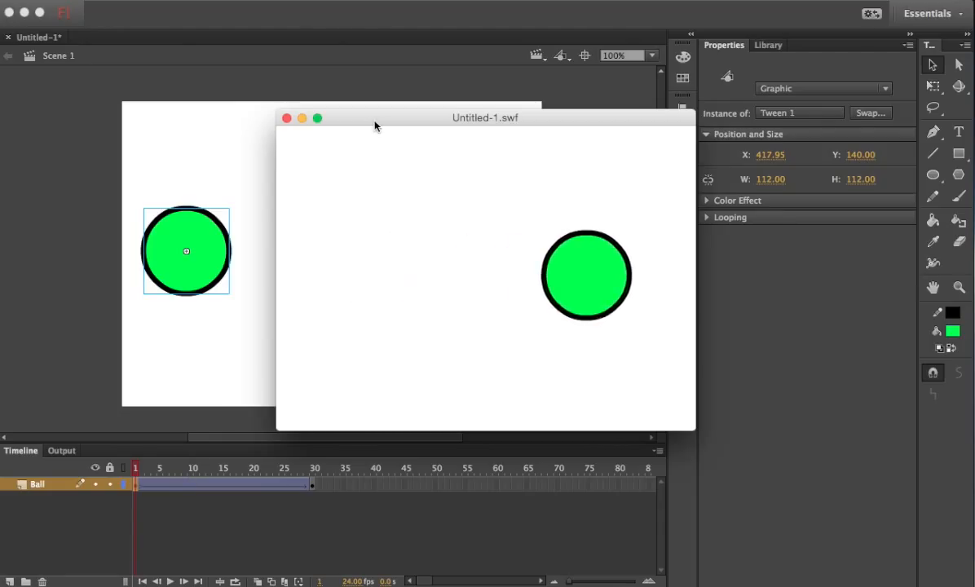
click(286, 118)
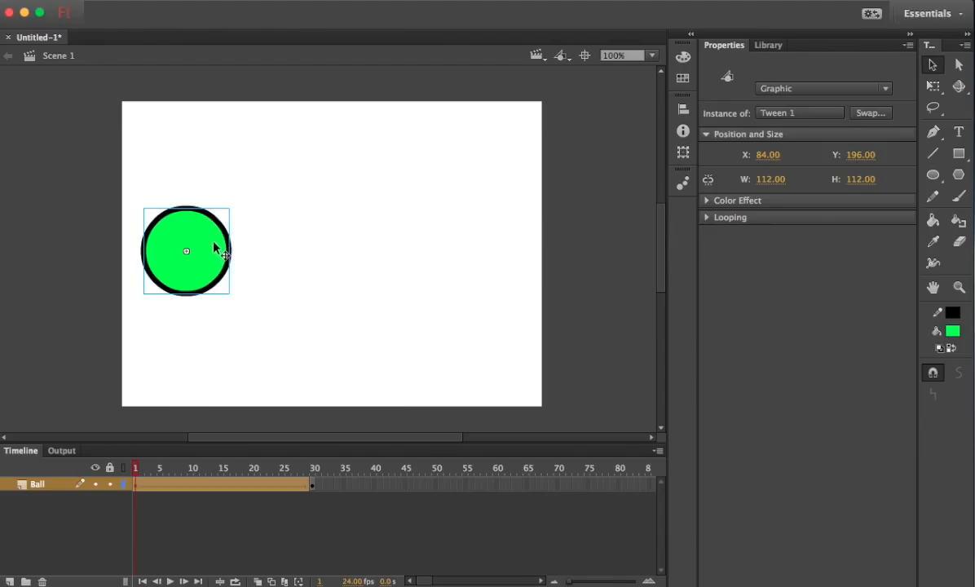
key(Return)
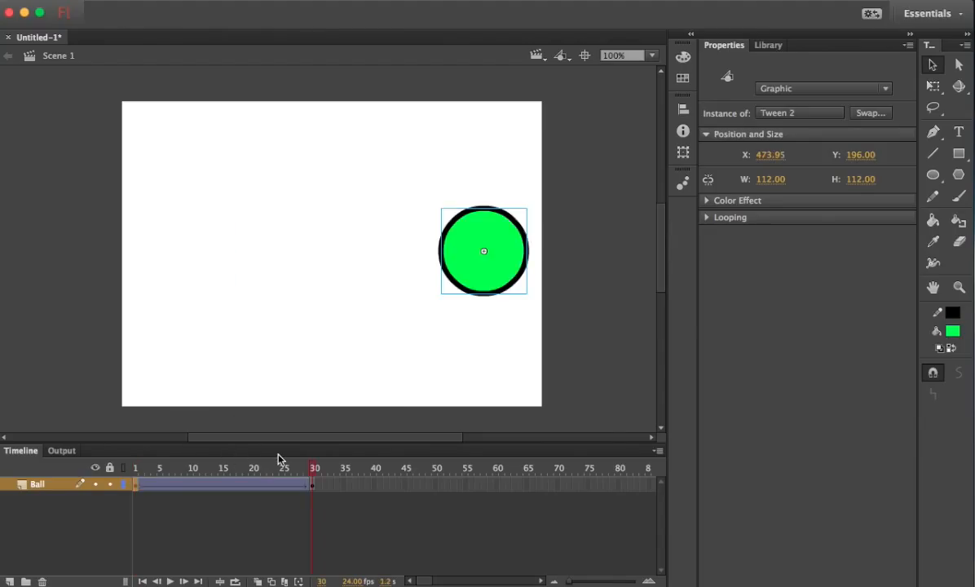
Undo the classic tween so the Ball layer has plain frames between its two keyframes
key(super+z)
key(super+z)
key(super+z)
key(super+z)
key(super+z)
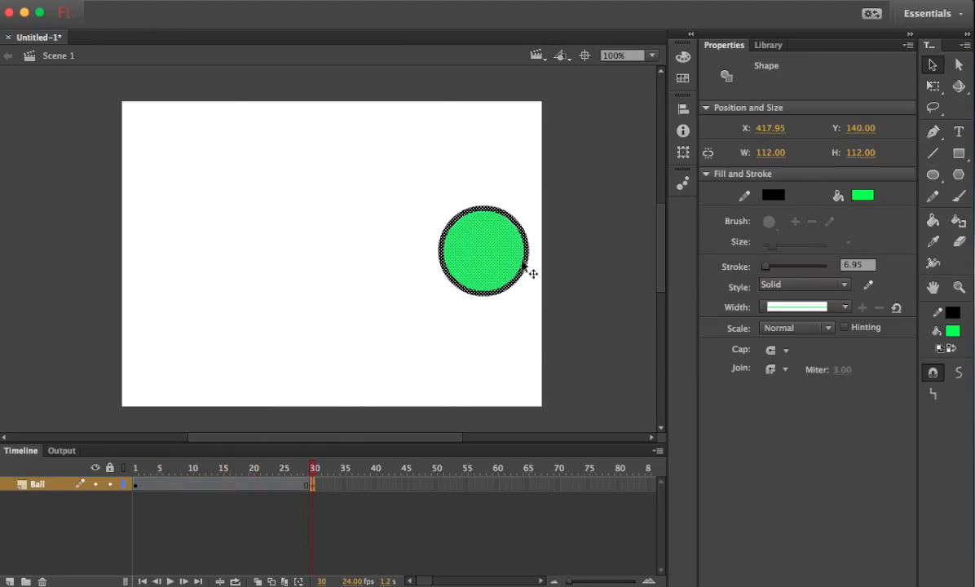
Change the fill of the ball at frame 30 to blue
click(135, 485)
click(311, 486)
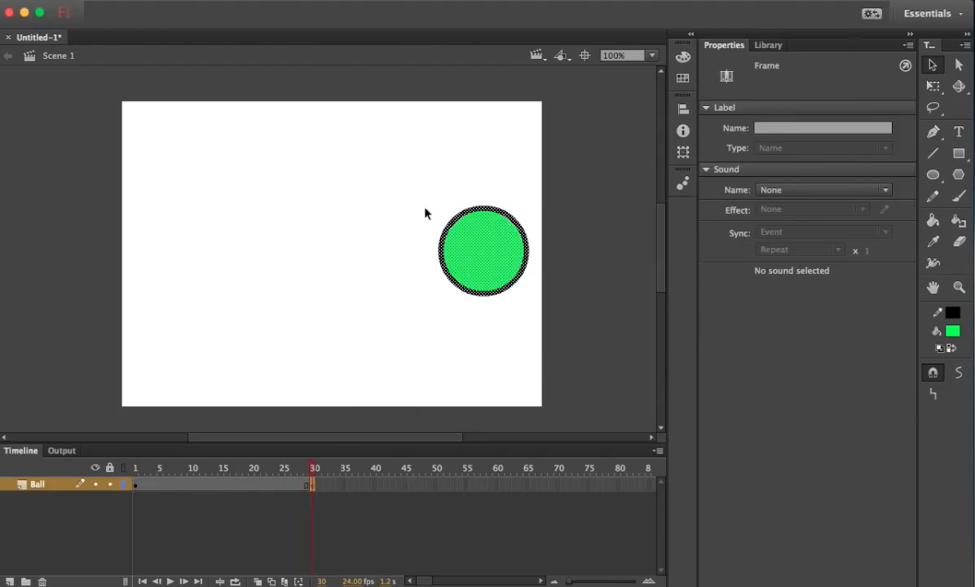
drag(397, 168, 535, 333)
click(857, 200)
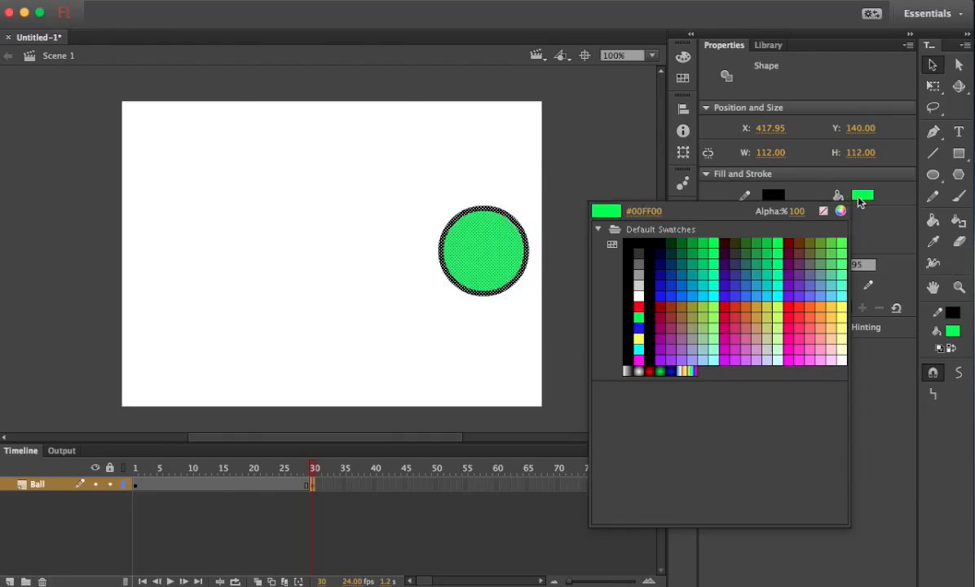
click(661, 293)
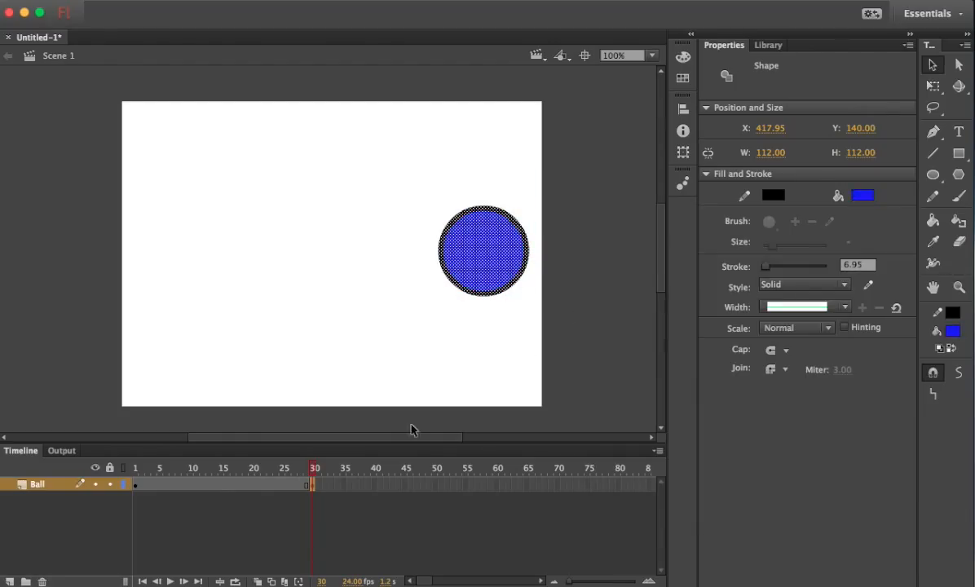
Create a shape tween between the green ball at frame 1 and the blue ball at frame 30
click(136, 484)
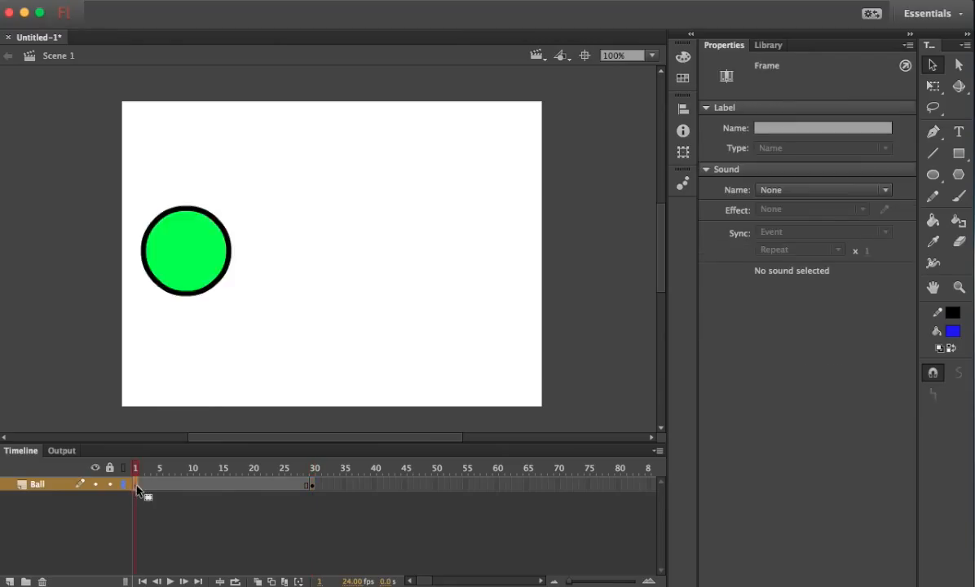
click(313, 486)
right_click(254, 483)
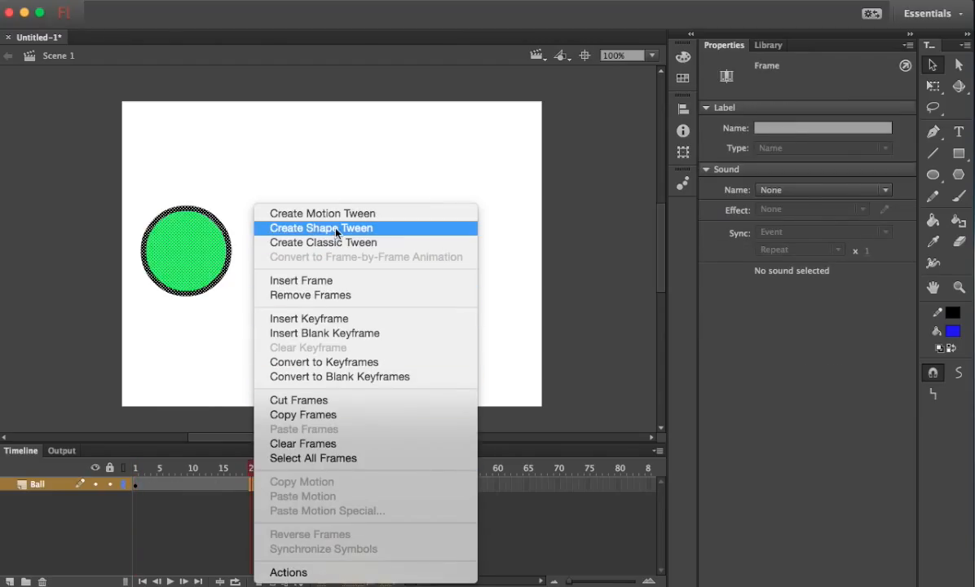
click(337, 233)
Check the shape tween at frame 15, then test the movie and close the preview window
click(224, 485)
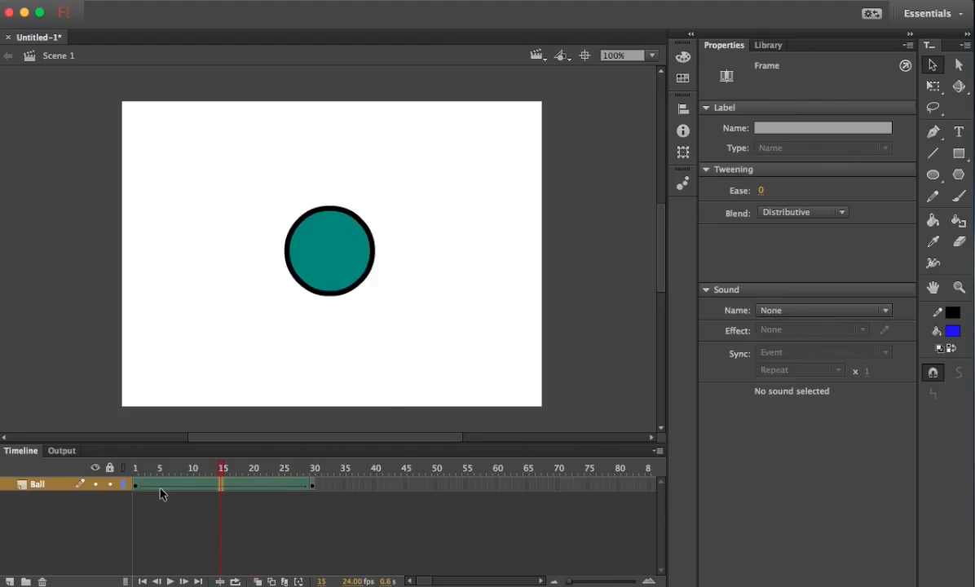
key(super+Return)
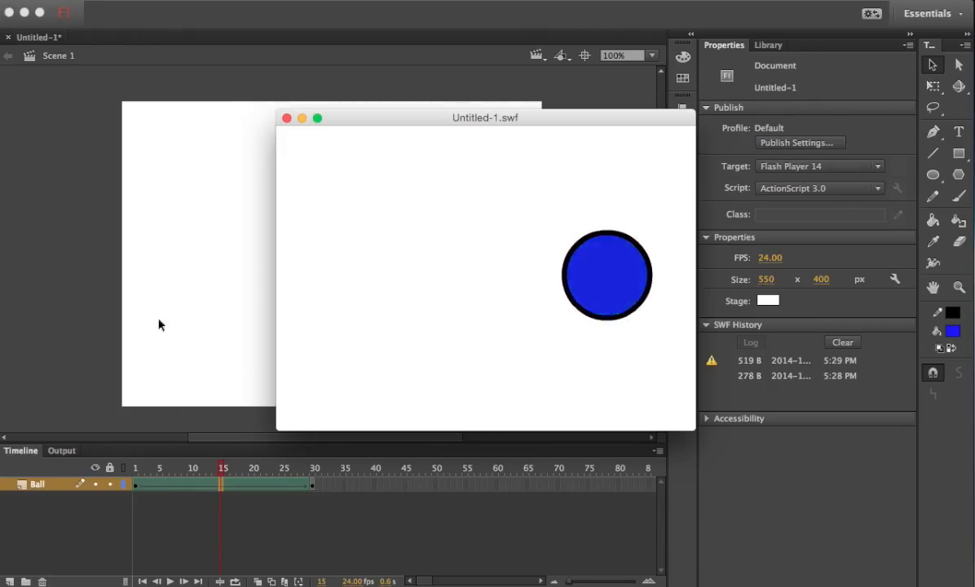
click(286, 119)
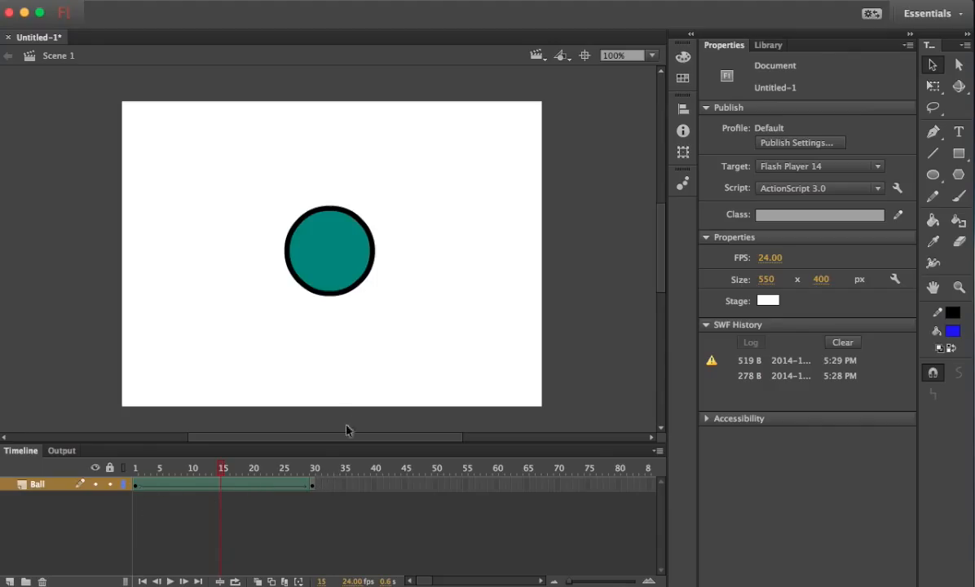
Undo the shape tween and delete the blue ball from the keyframe at frame 30
key(super+z)
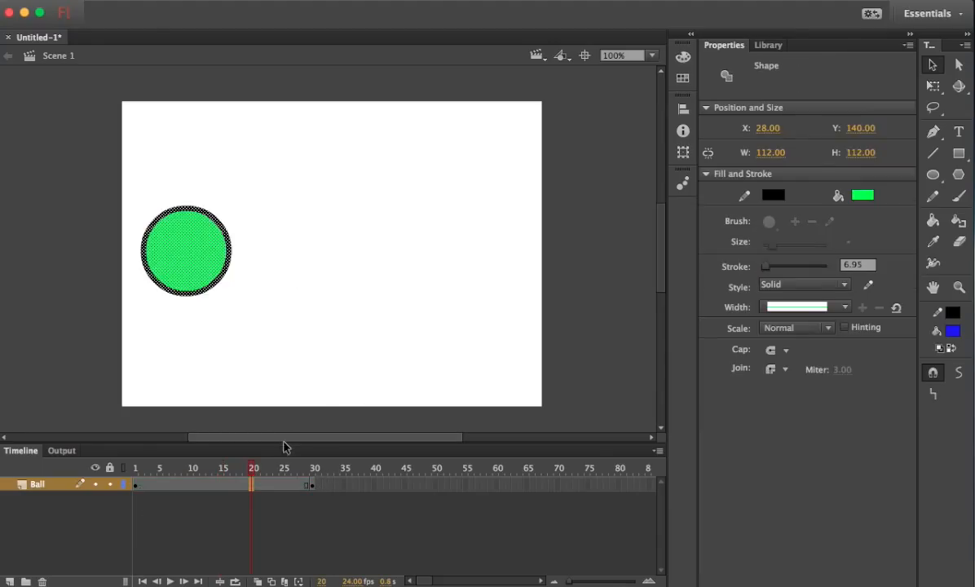
click(315, 485)
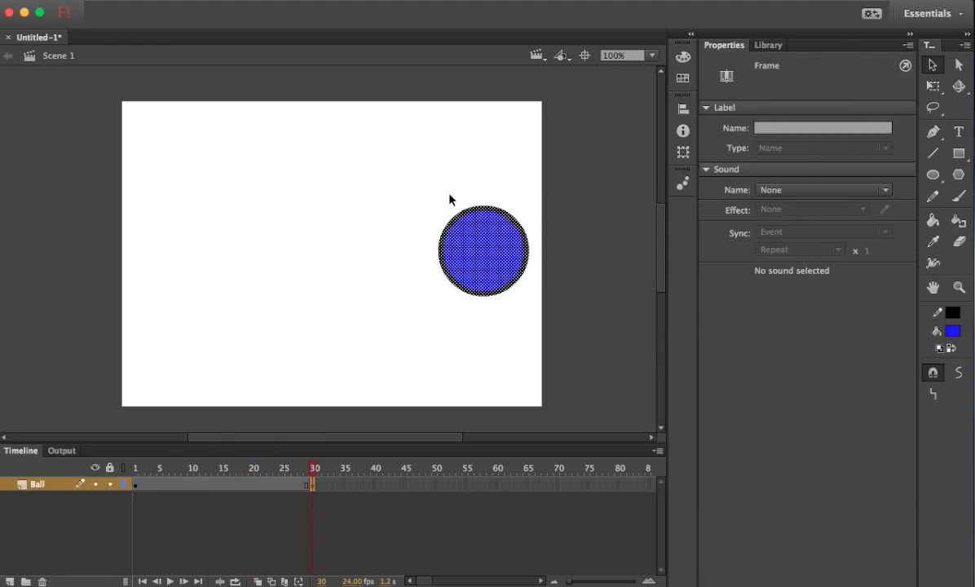
key(Delete)
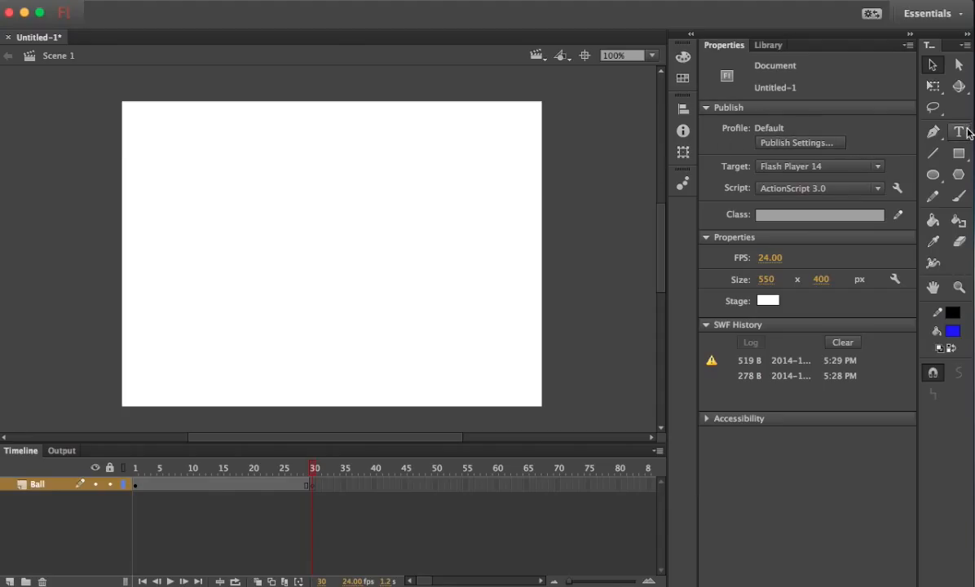
Add the static text "Flash Proffesional" in the upper middle of the stage at frame 30 and select all its characters
click(241, 204)
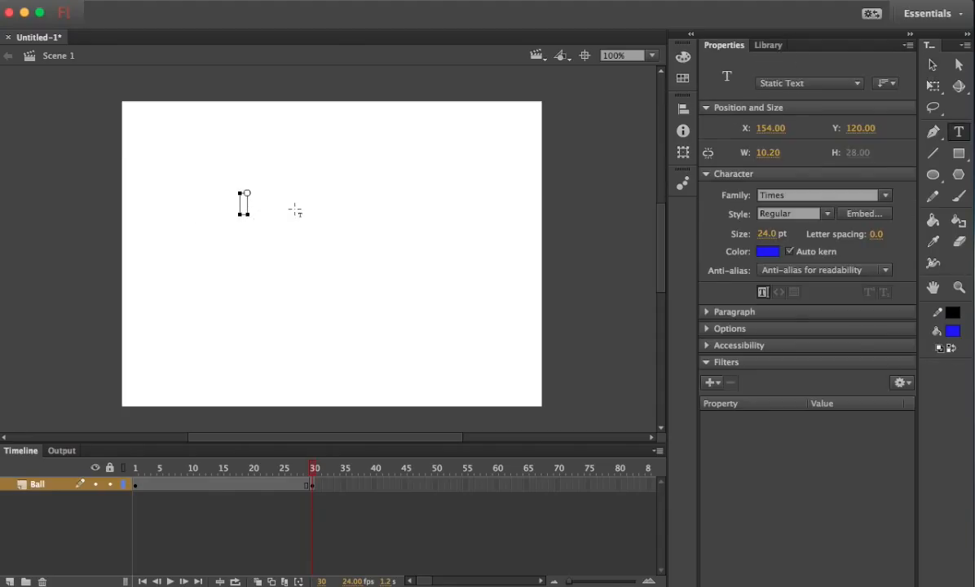
text(Flash P)
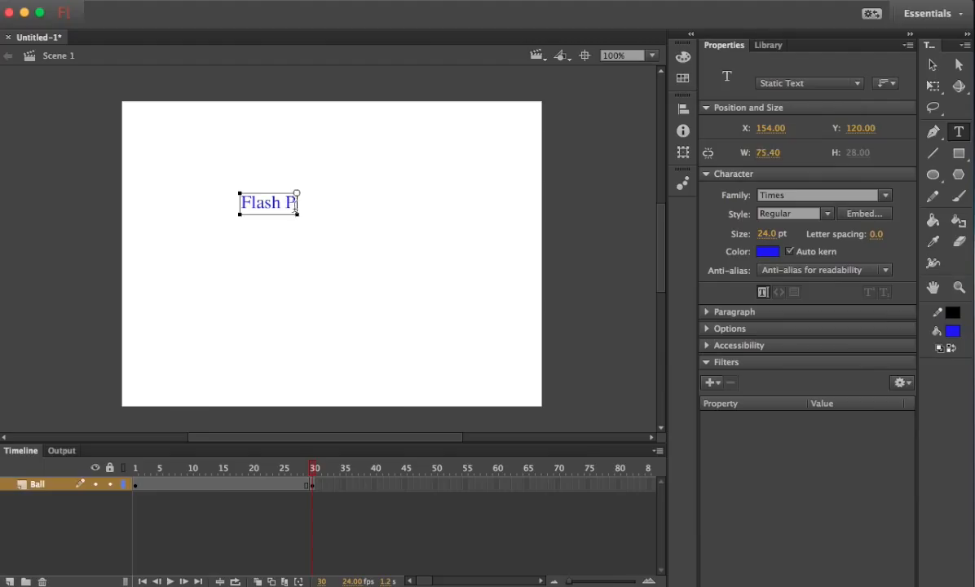
text(roffesional)
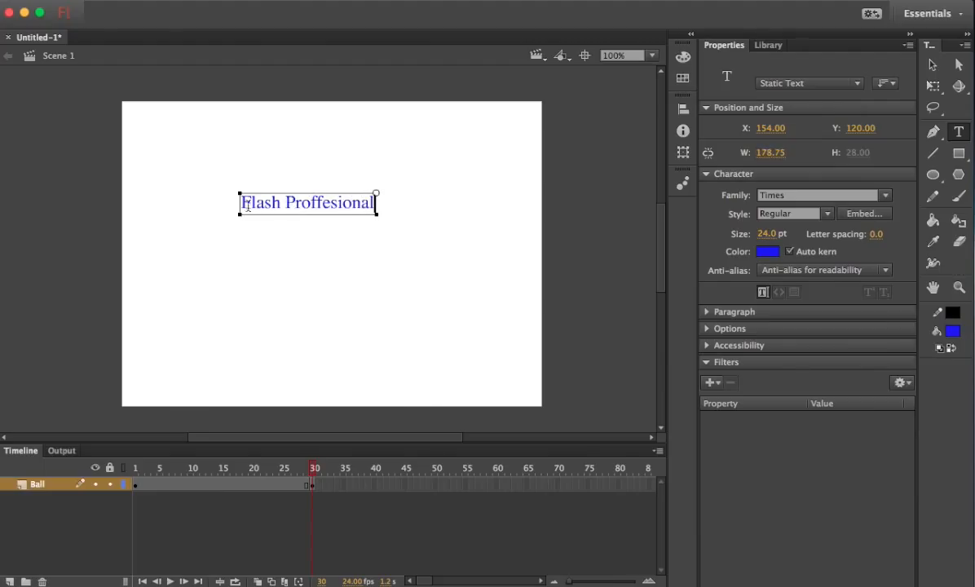
drag(242, 203, 380, 206)
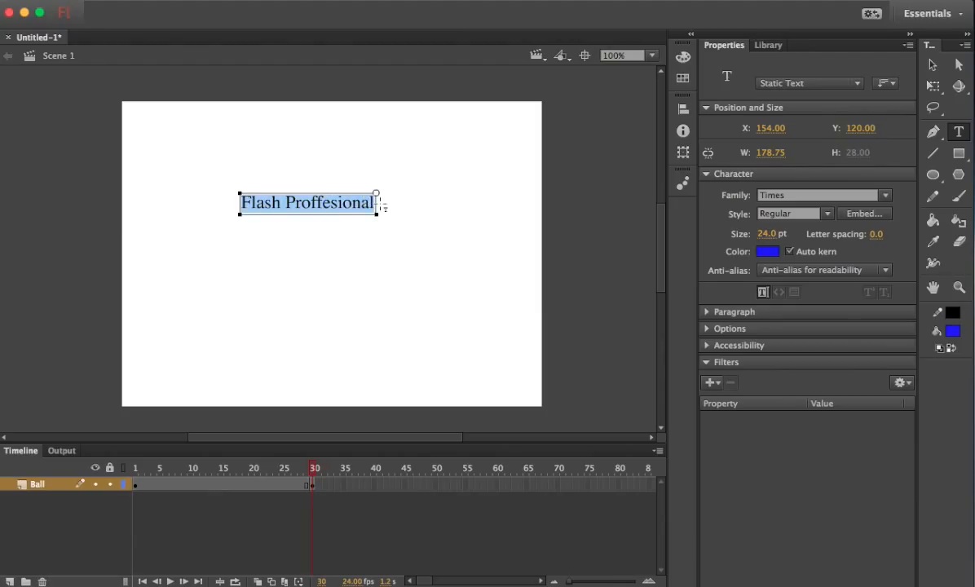
Move the "Flash Proffesional" text to the right half of the stage at frame 30
click(932, 65)
click(435, 204)
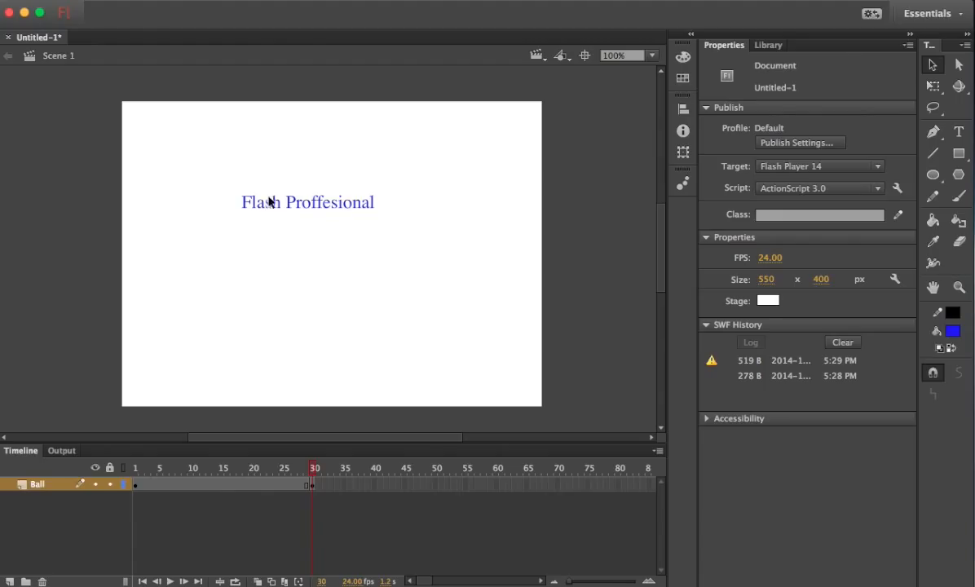
drag(277, 204, 542, 238)
Enlarge the "Flash Proffesional" text to 29 pt and shift it left to about X 329 so it fits on the stage
double_click(390, 251)
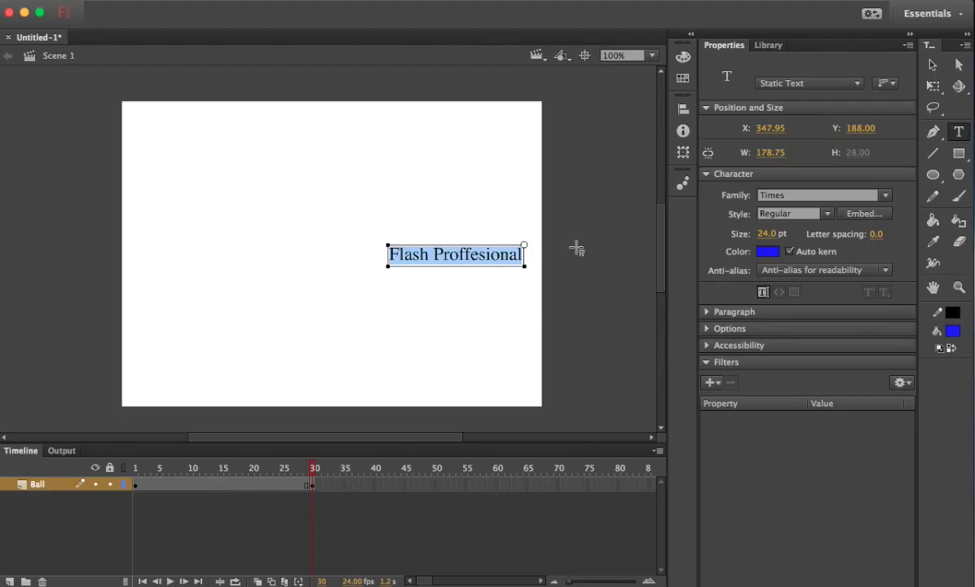
drag(761, 234, 772, 234)
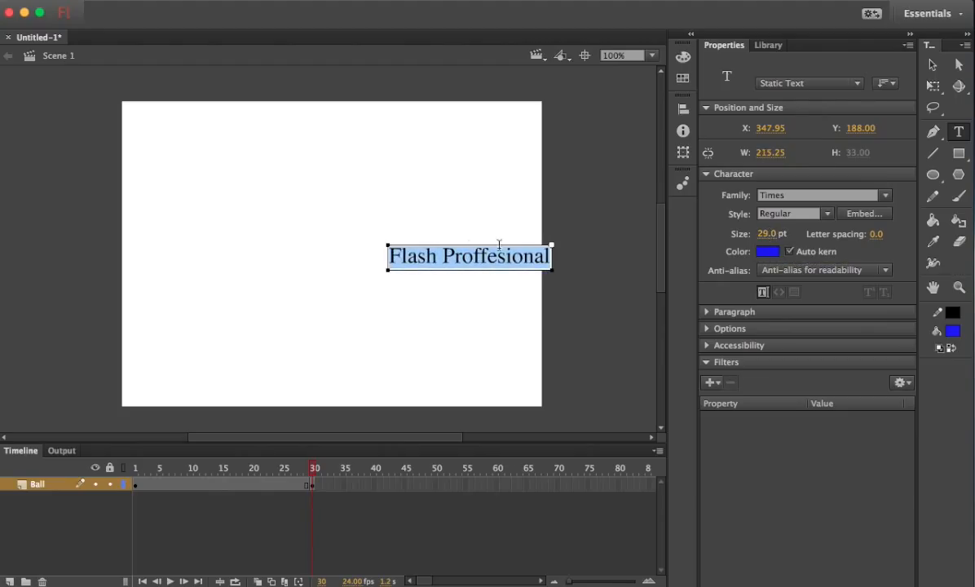
click(931, 65)
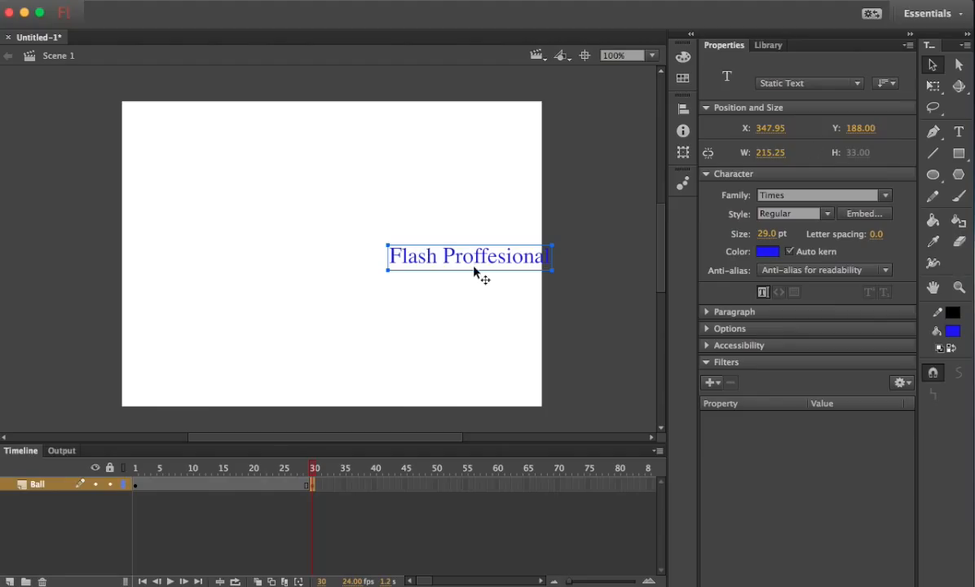
drag(481, 266, 466, 266)
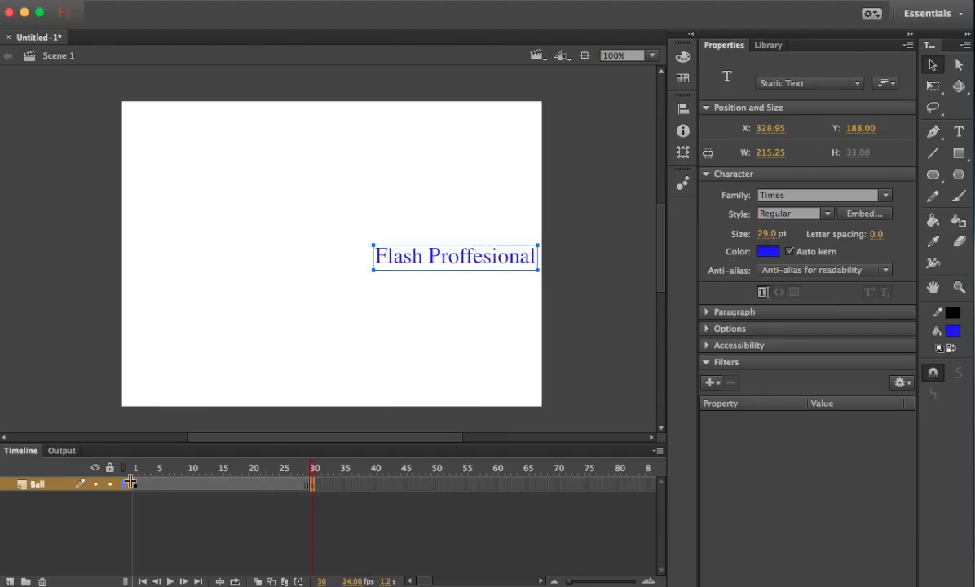
Try a shape tween between the green ball at frame 1 and the text at frame 30, and undo it
click(136, 486)
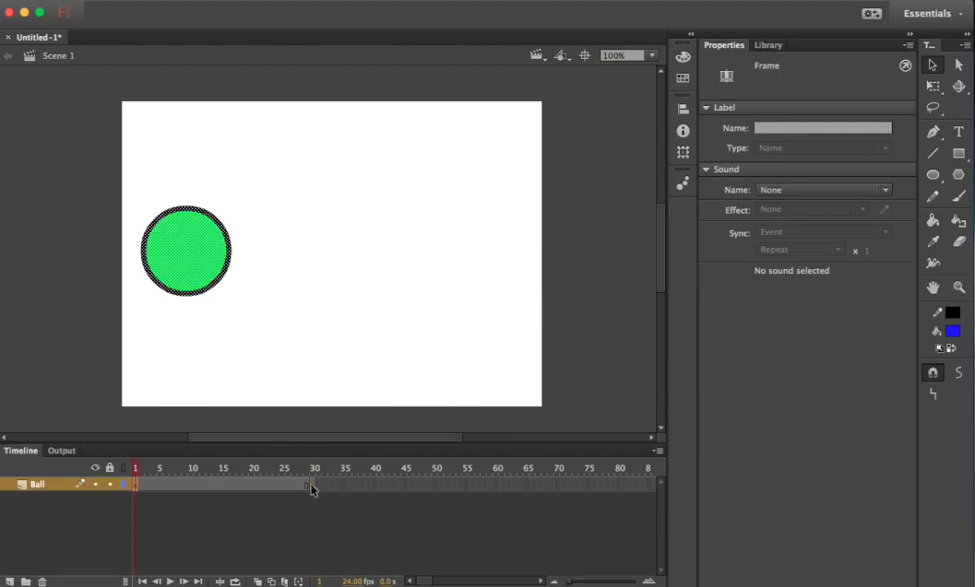
click(311, 486)
right_click(234, 487)
click(289, 226)
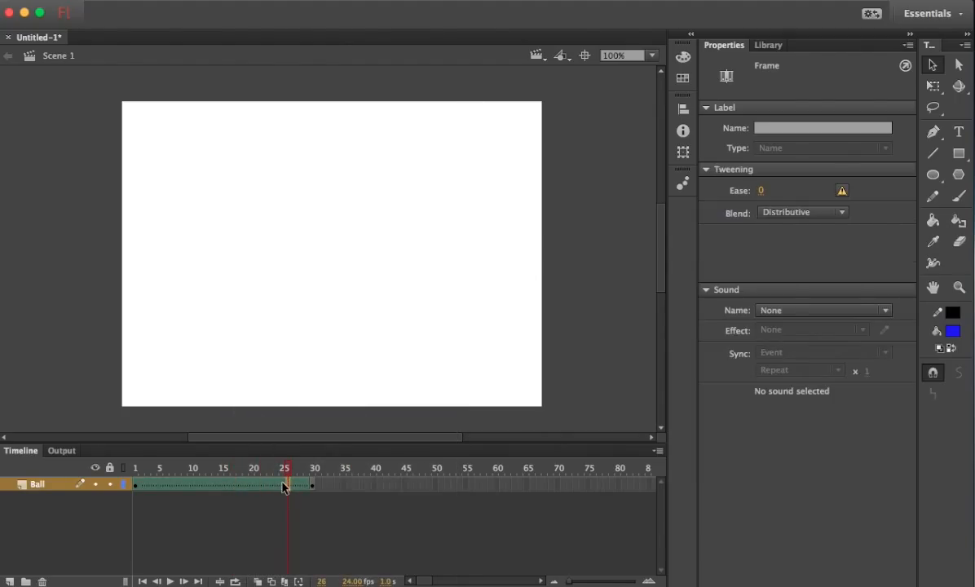
key(super+z)
key(super+z)
key(super+z)
Create a motion tween on the ball's frame span, accepting the conversion of the ball to a symbol
right_click(287, 487)
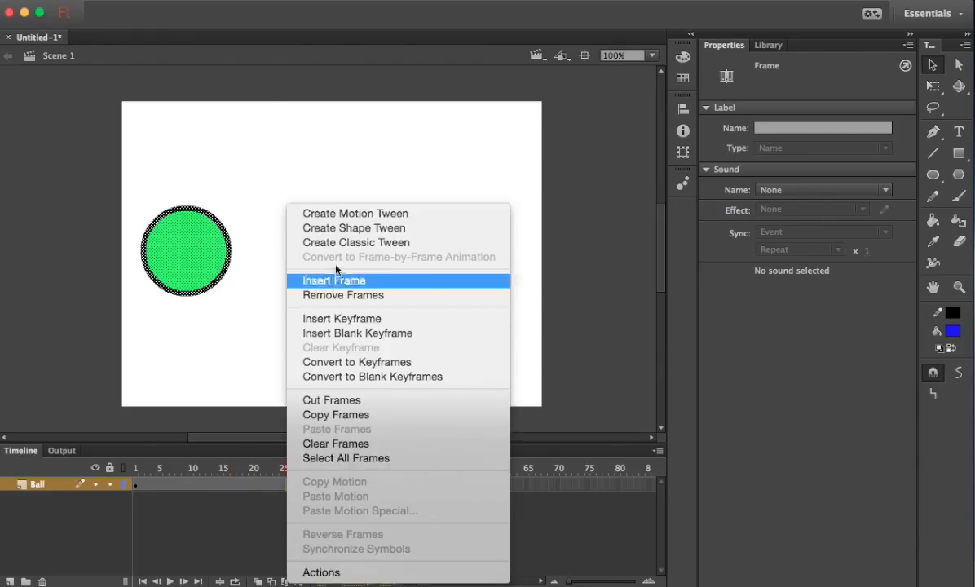
click(351, 213)
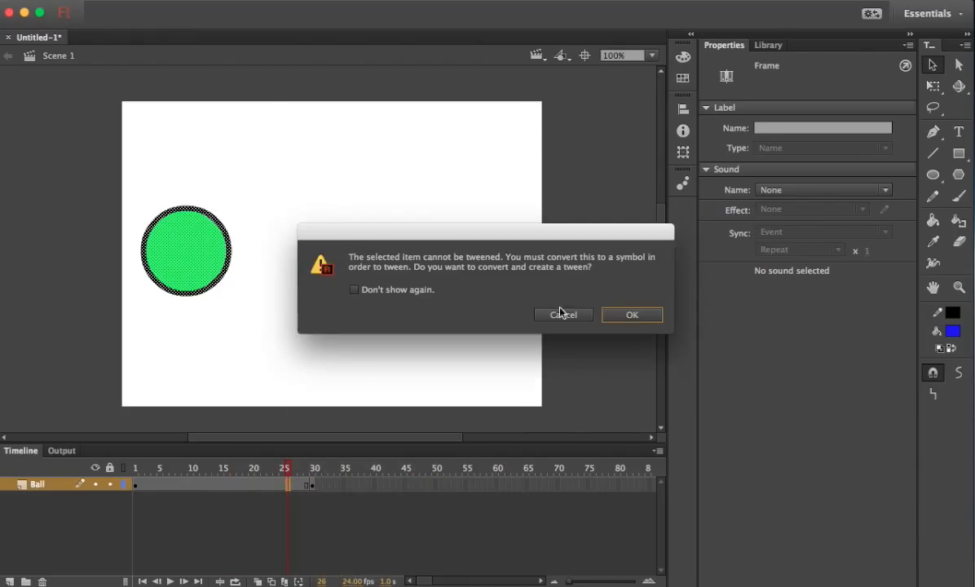
click(621, 315)
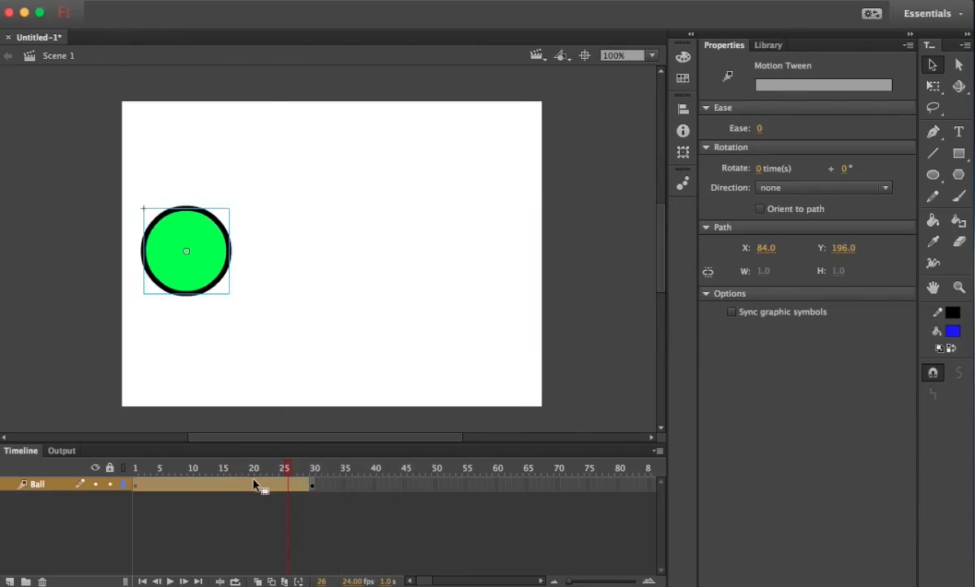
Scrub through the ball's motion tween, test the movie and close the preview window
drag(254, 484, 166, 489)
key(period)
key(super+Return)
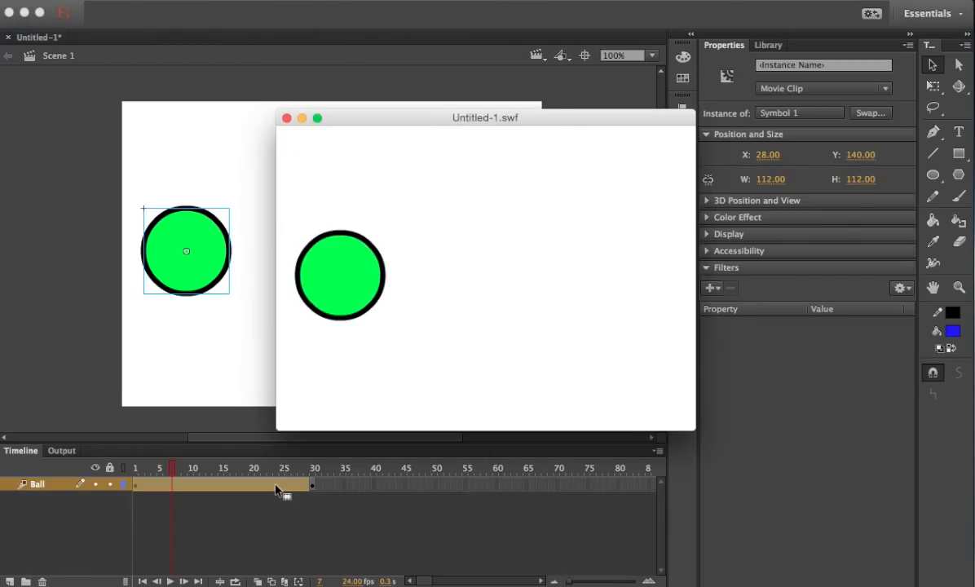
click(287, 119)
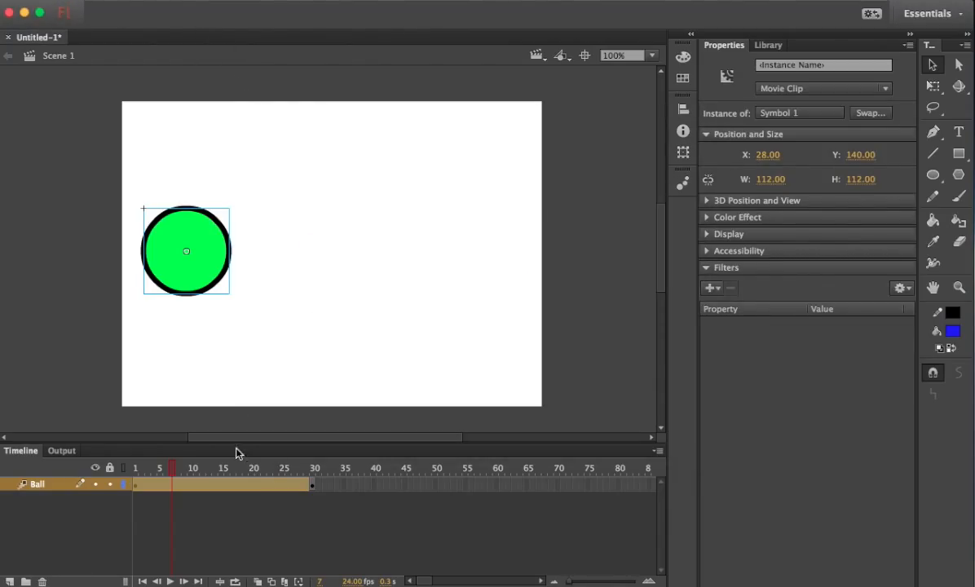
right_click(284, 496)
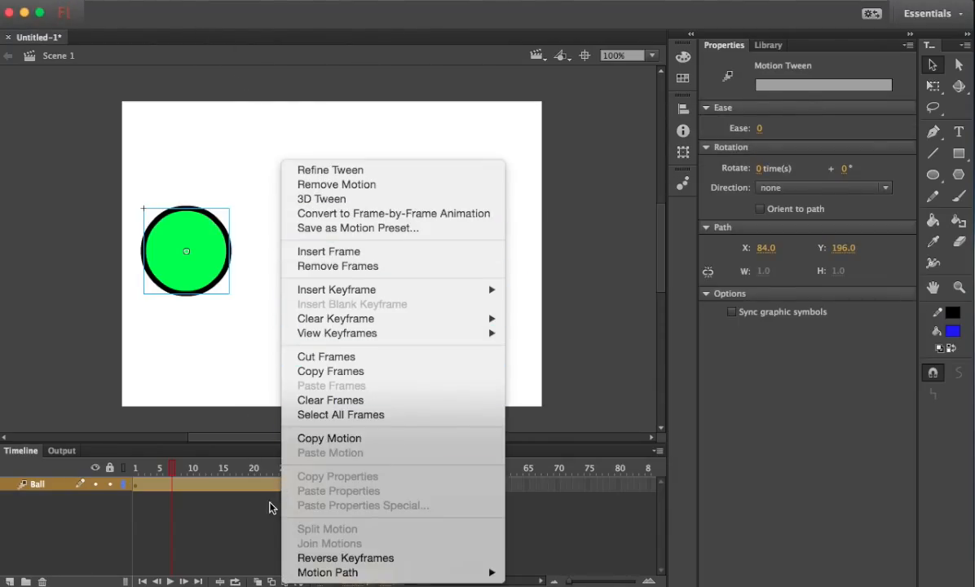
click(262, 514)
click(270, 492)
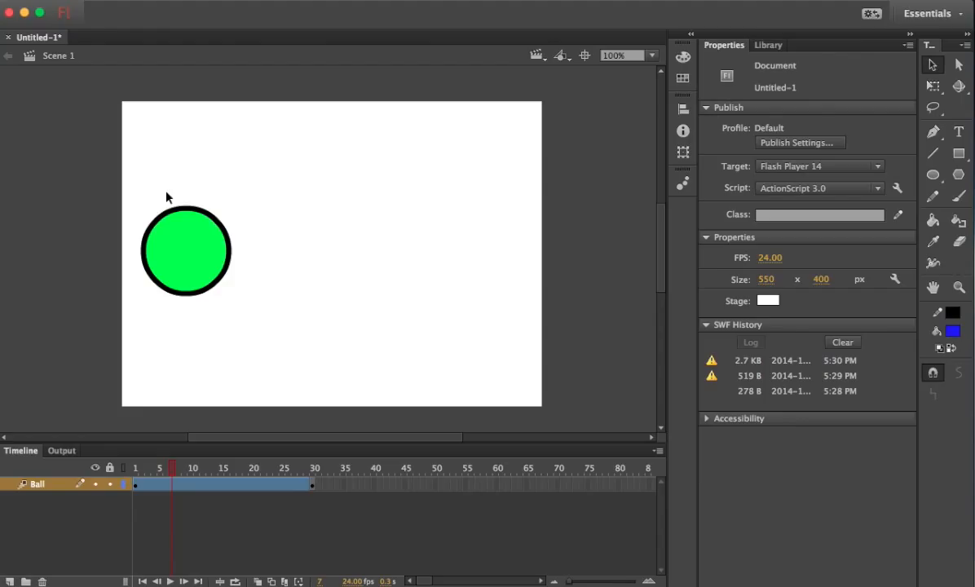
Undo the motion tween together with the resizing and repositioning of the "Flash Proffesional" text
click(324, 492)
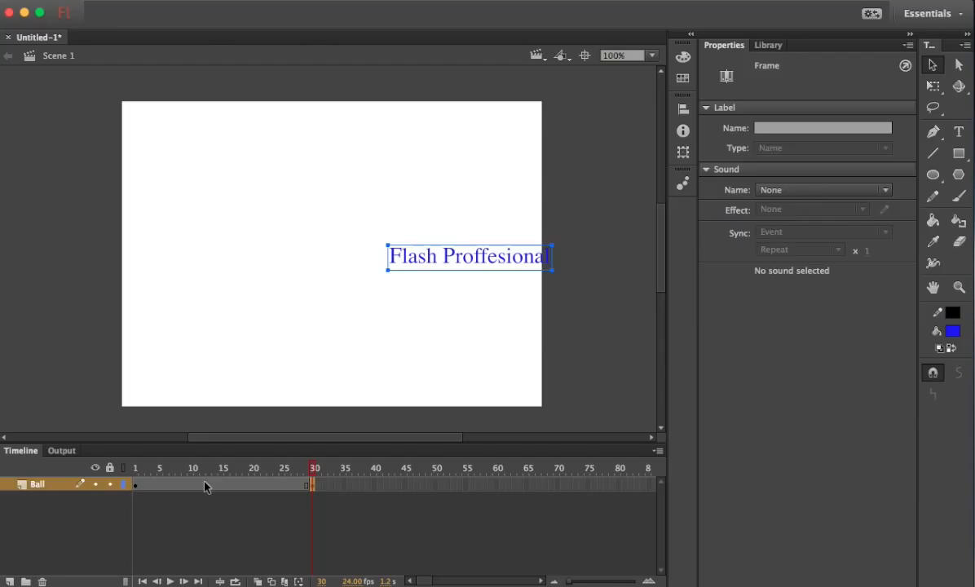
key(super+z)
key(super+z)
key(super+z)
key(super+z)
key(super+z)
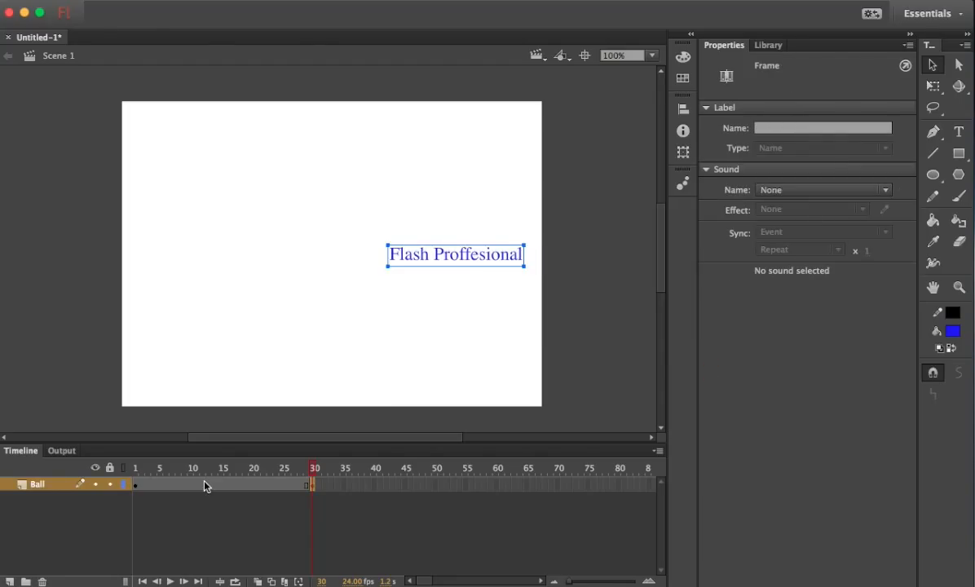
key(super+z)
key(super+z)
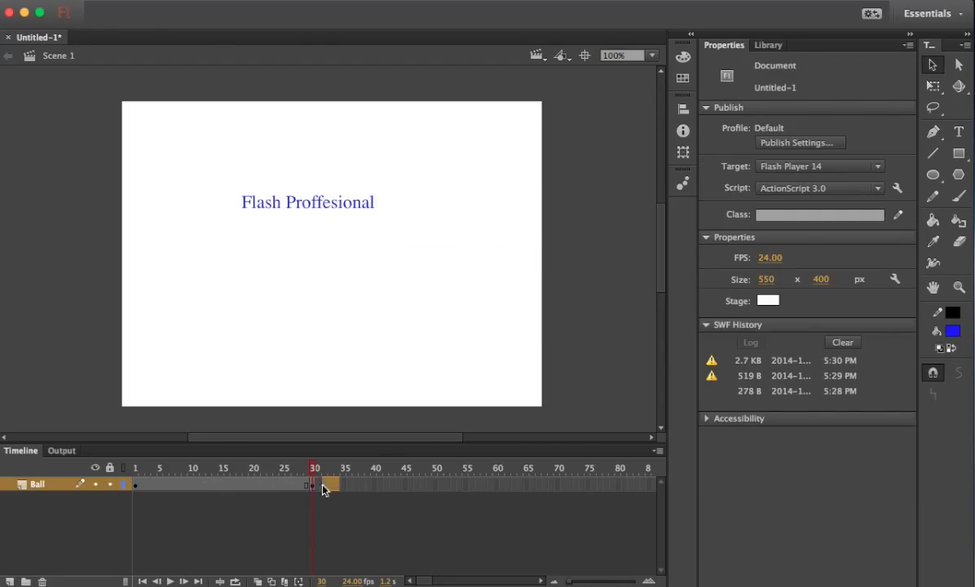
Remove all the frames from the Ball layer and insert a new keyframe at frame 1
drag(322, 489, 157, 497)
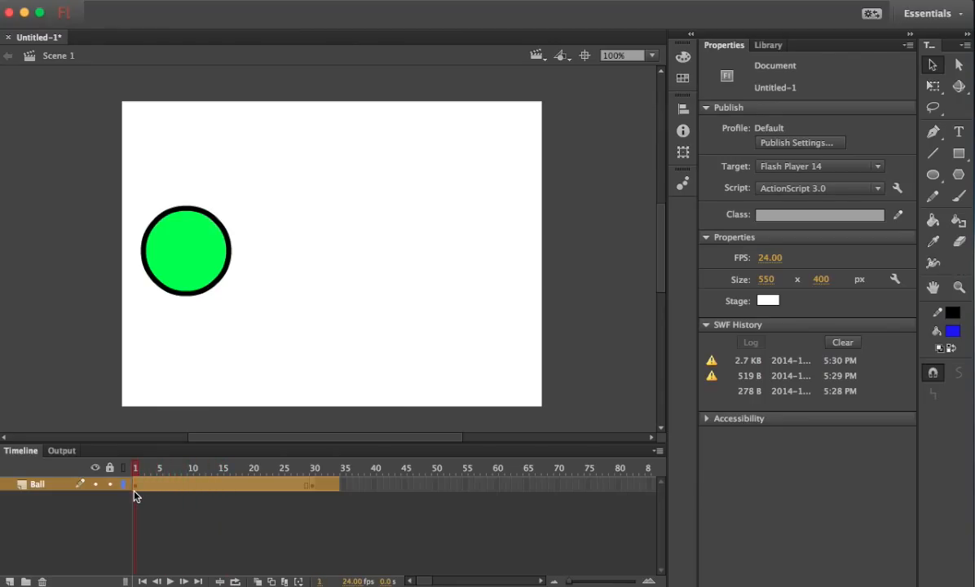
click(136, 494)
right_click(135, 494)
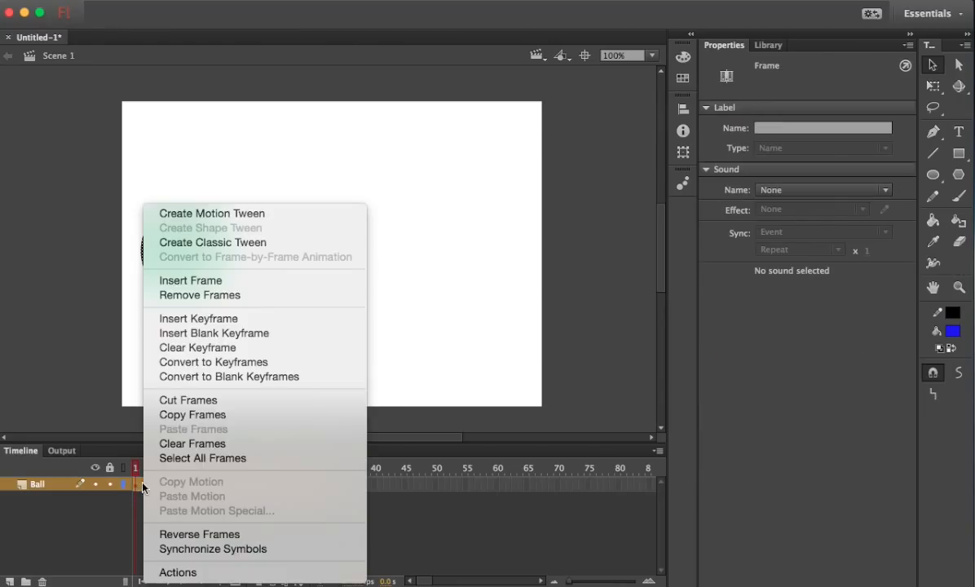
click(208, 295)
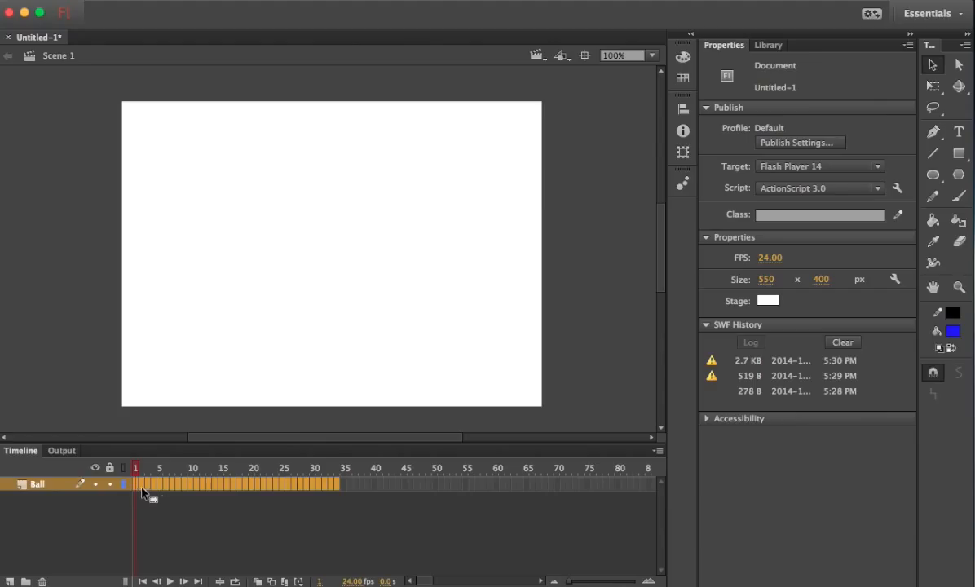
click(142, 489)
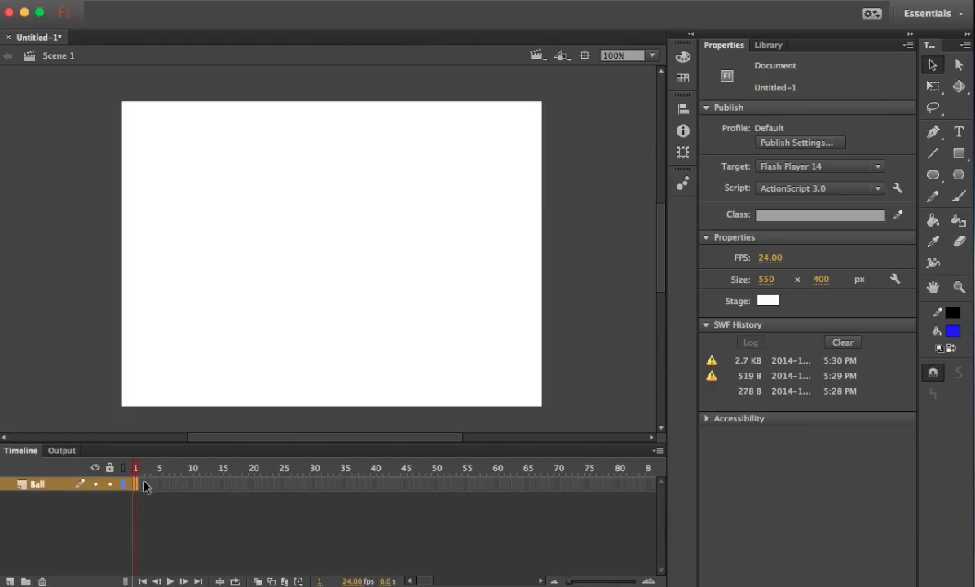
right_click(135, 489)
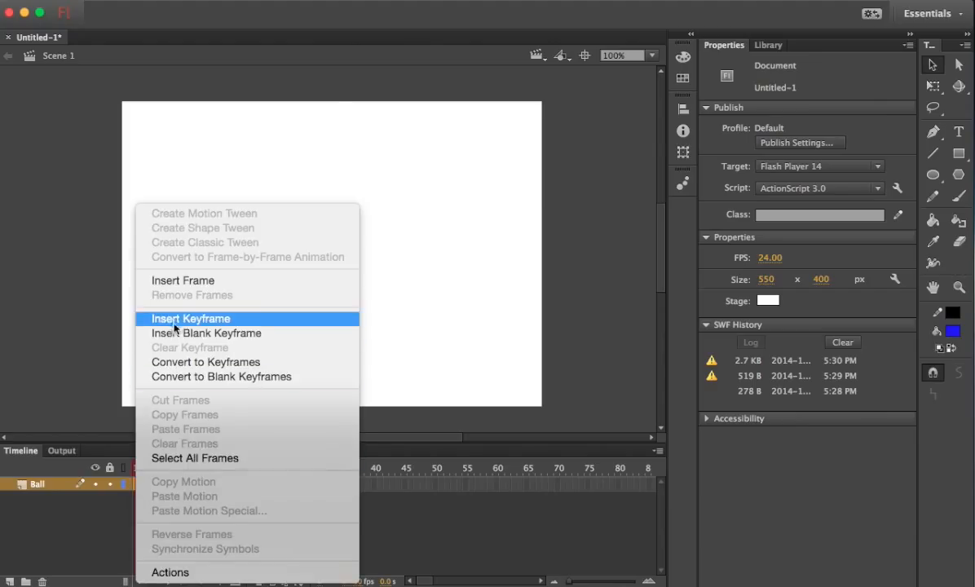
click(220, 319)
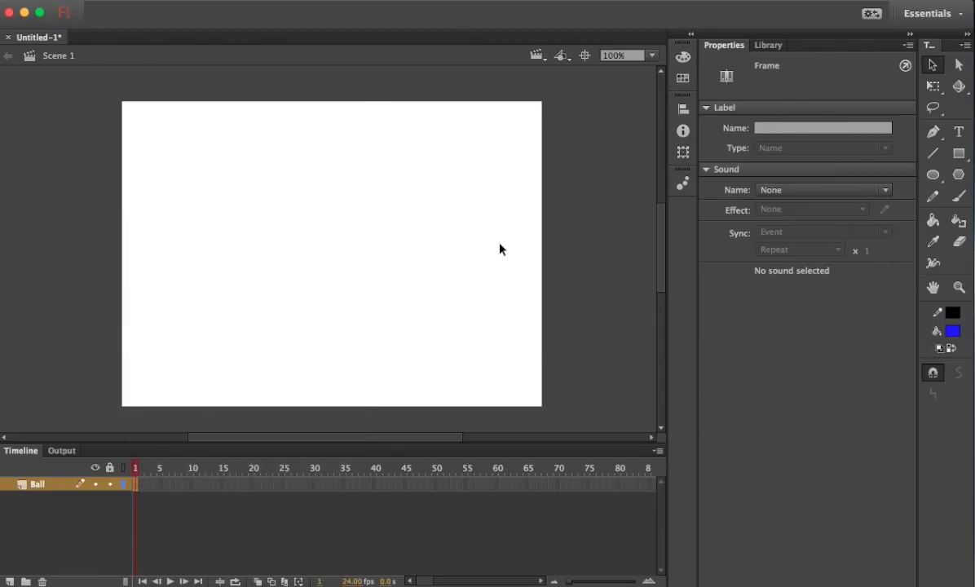
Draw a blue circle with a black outline, about 77.5 px across, and place it just outside the stage's left edge at X -84.5, Y 135
key(o)
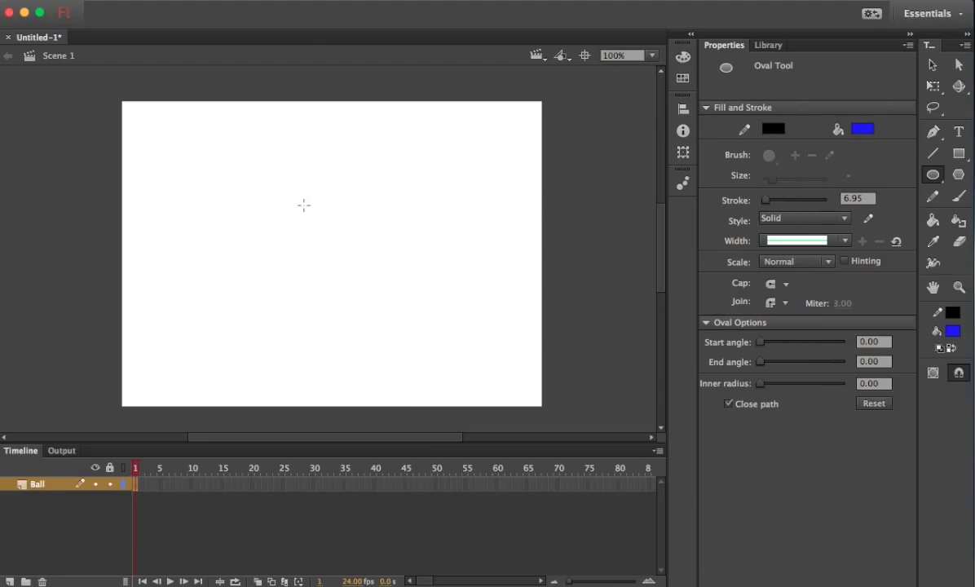
drag(303, 205, 244, 264)
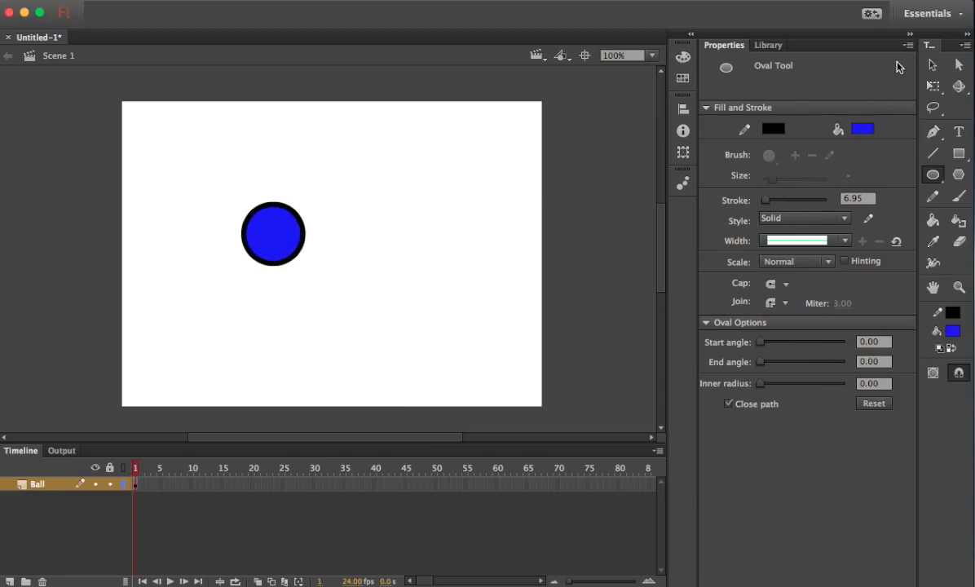
key(v)
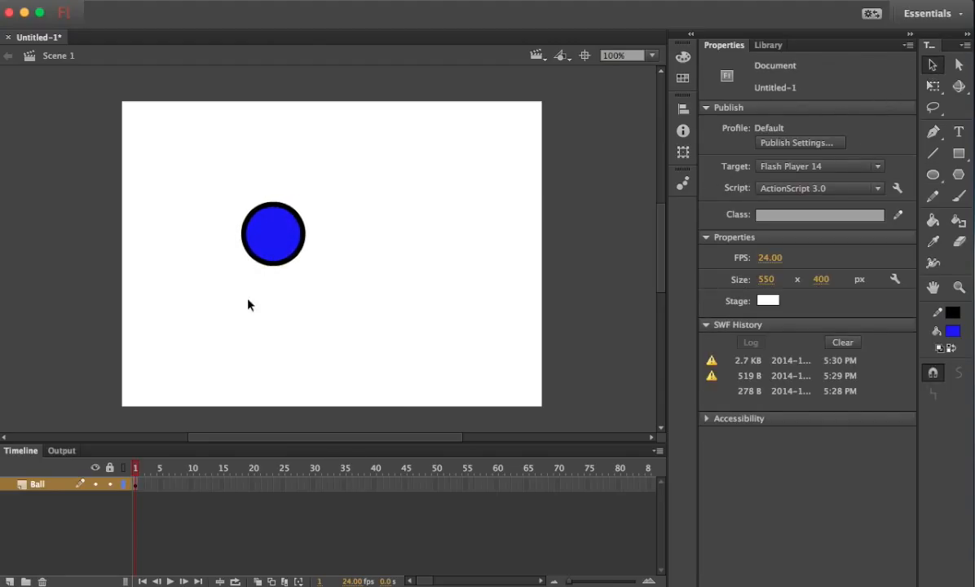
drag(337, 166, 215, 325)
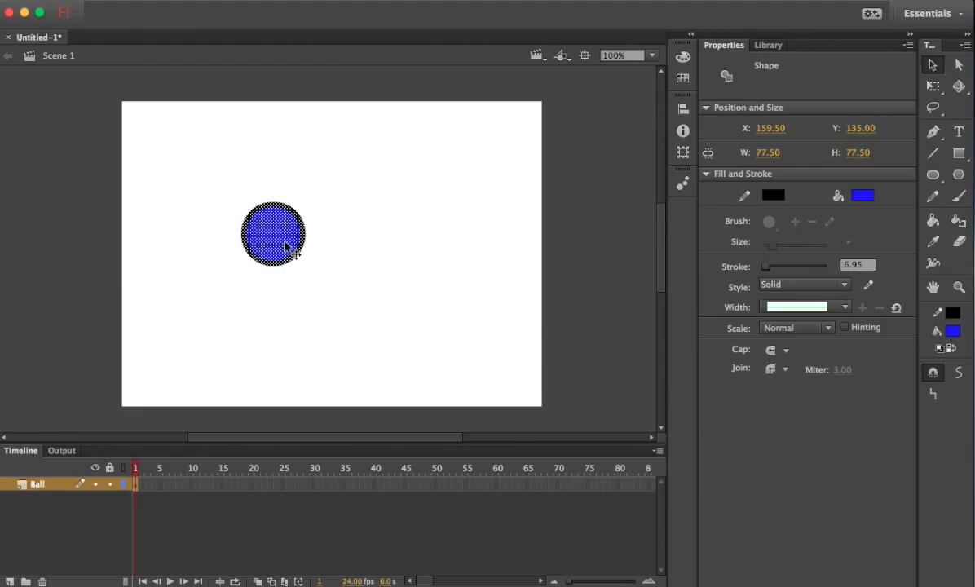
drag(282, 244, 90, 240)
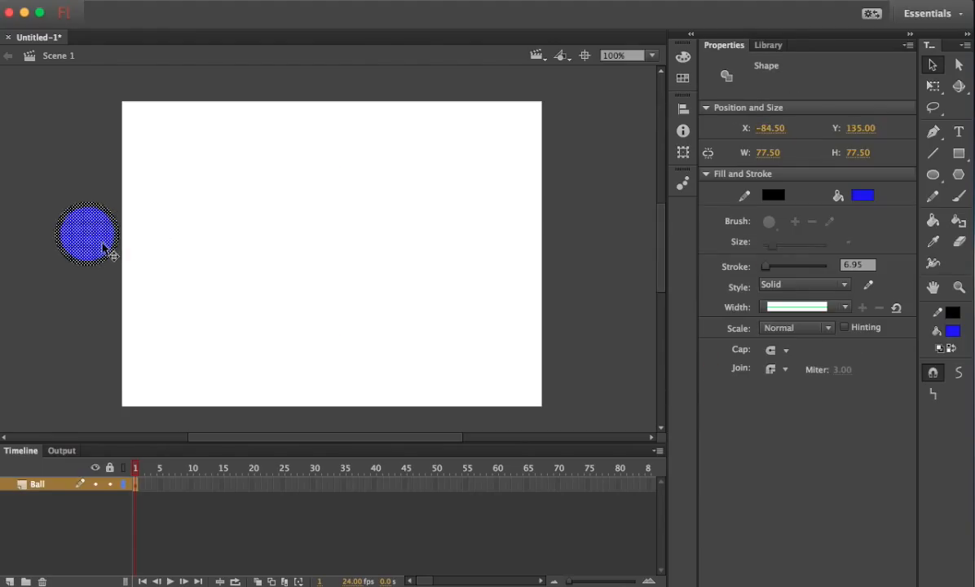
Insert a keyframe at frame 3 and move the ball there to the stage's left edge at about X -30.5, Y 150
right_click(148, 488)
click(217, 321)
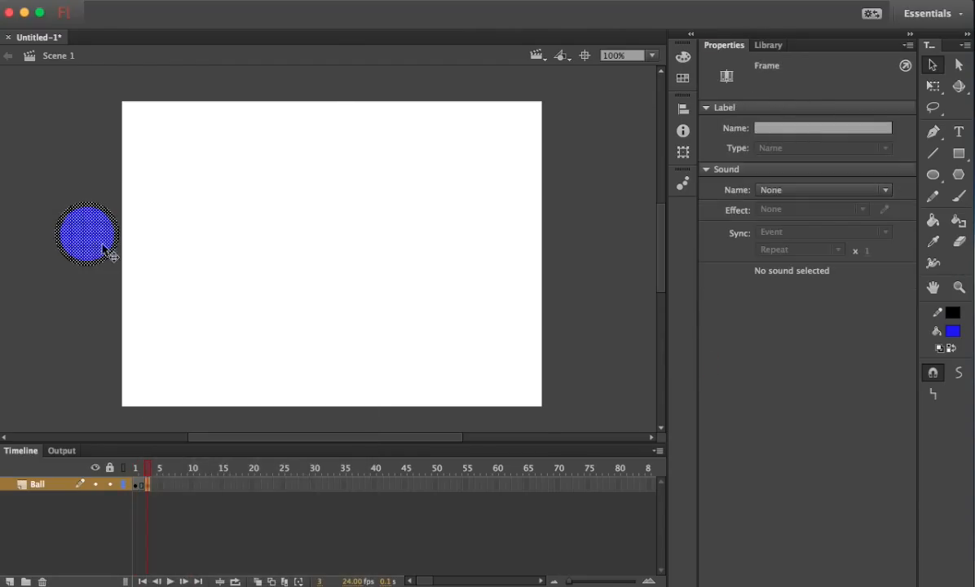
drag(114, 252, 146, 256)
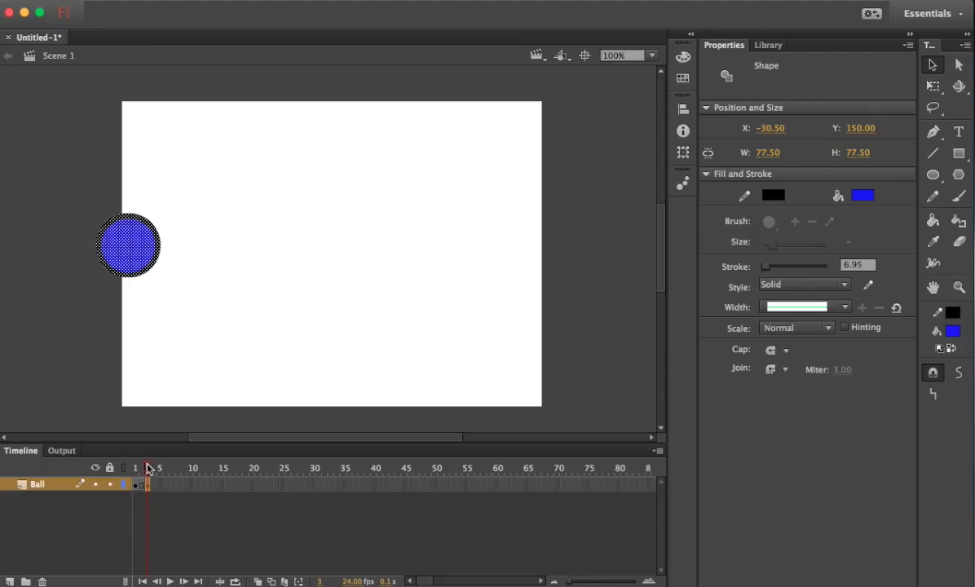
Compare the ball's positions in the keyframes at frames 1 and 3
click(137, 485)
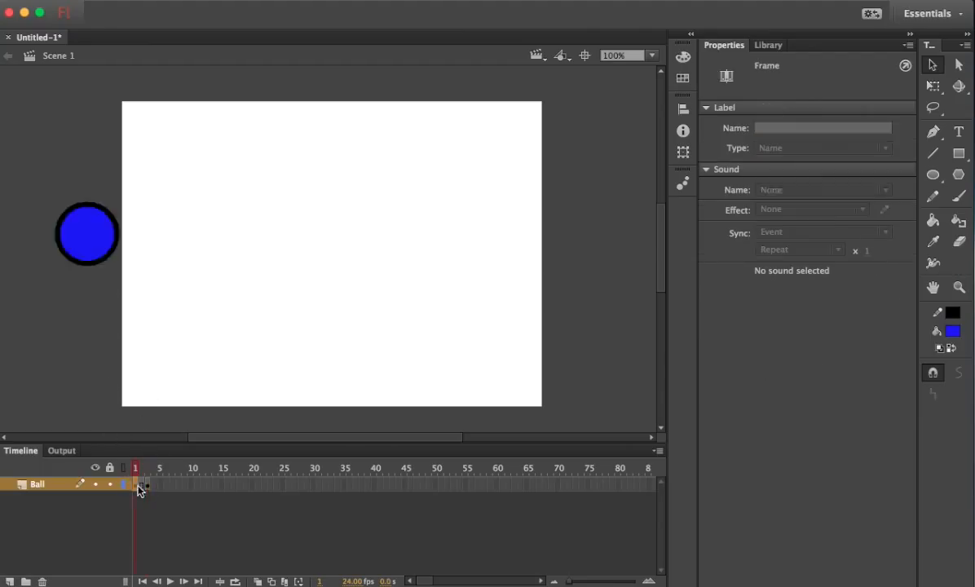
click(149, 485)
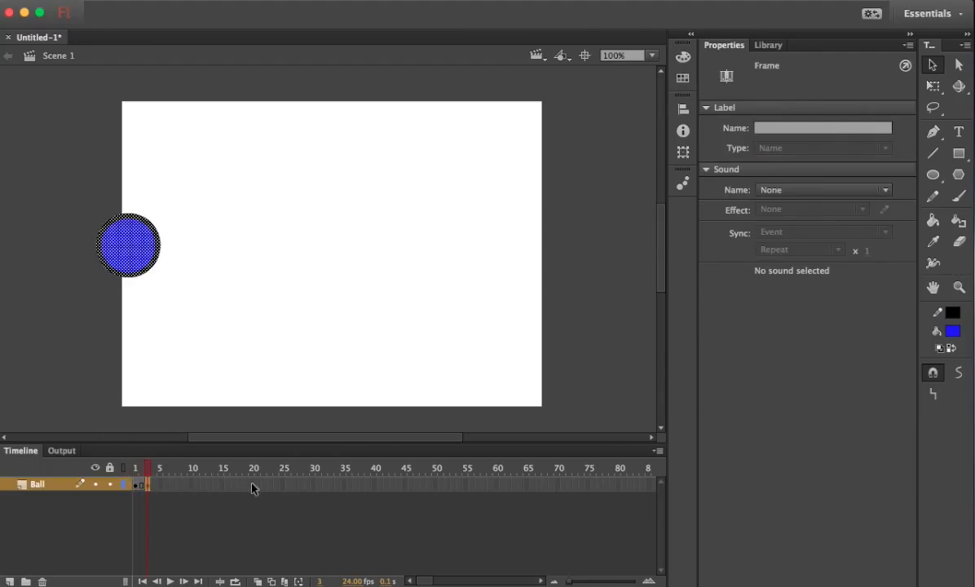
click(136, 485)
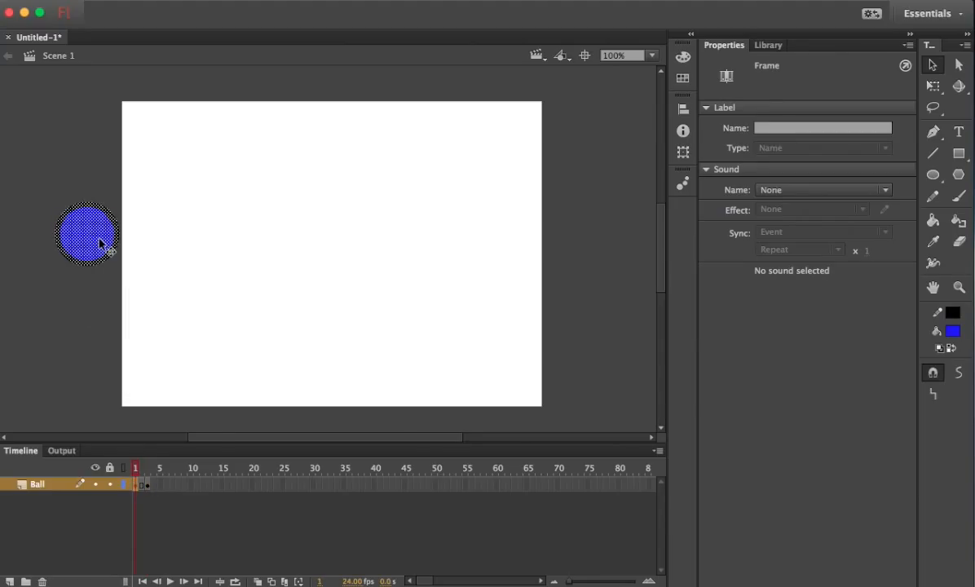
Try moving the ball at frame 1, and undo the changes back to before the keyframe at frame 3 was added
drag(101, 246, 129, 265)
key(super+z)
key(super+z)
key(super+z)
key(super+z)
key(super+z)
key(super+z)
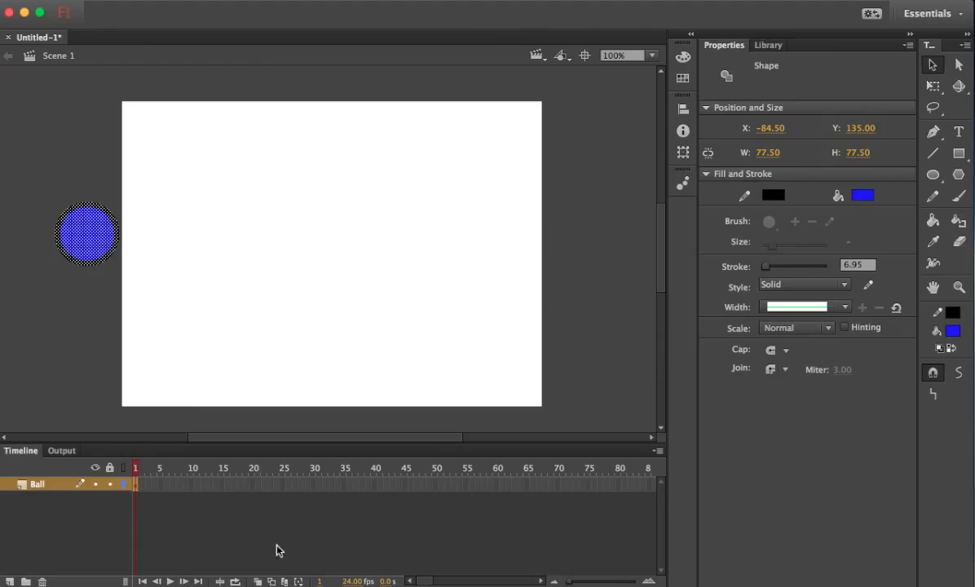
Insert a keyframe at frame 3 and move the ball onto the stage's left edge at about X -34.5, Y 154
click(140, 476)
click(156, 489)
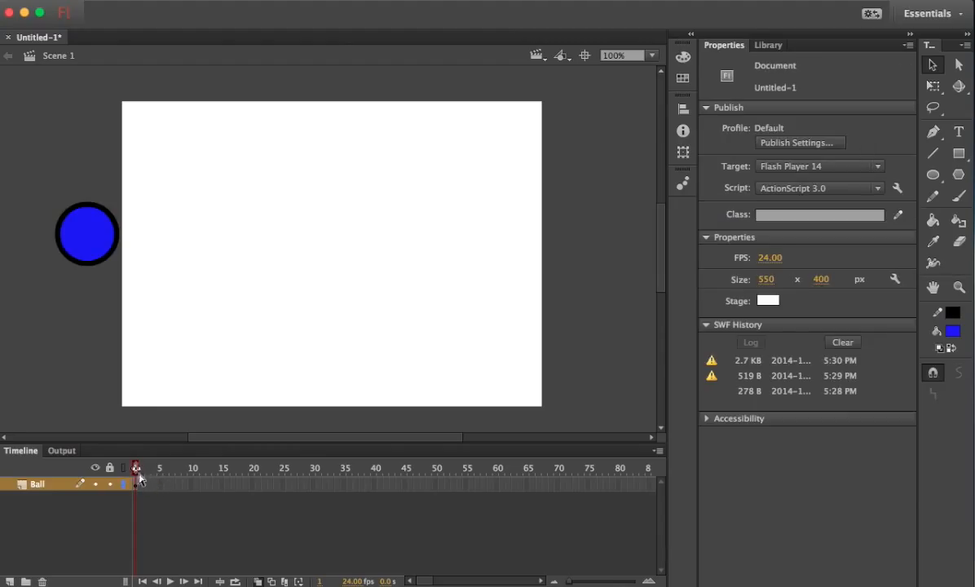
right_click(149, 489)
click(211, 319)
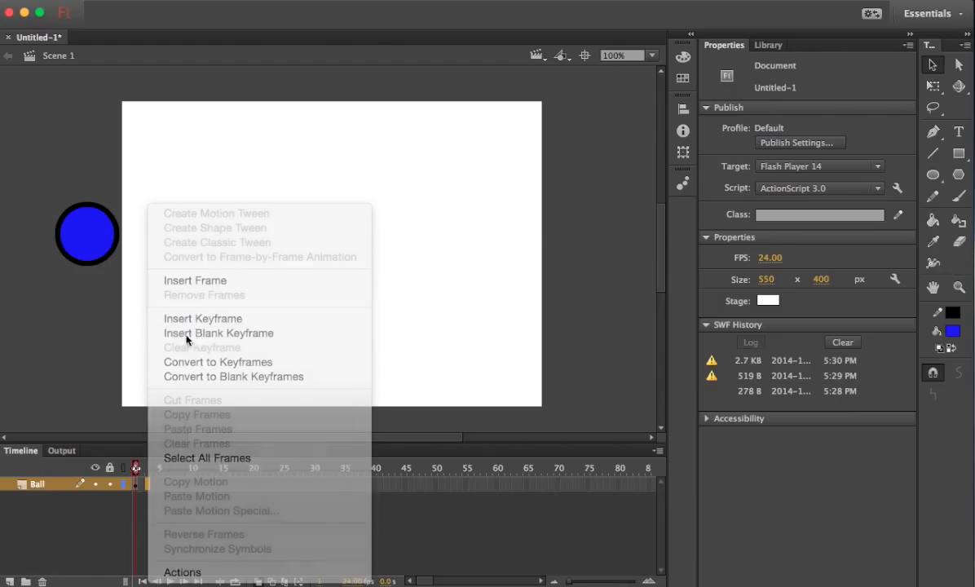
drag(92, 245, 129, 246)
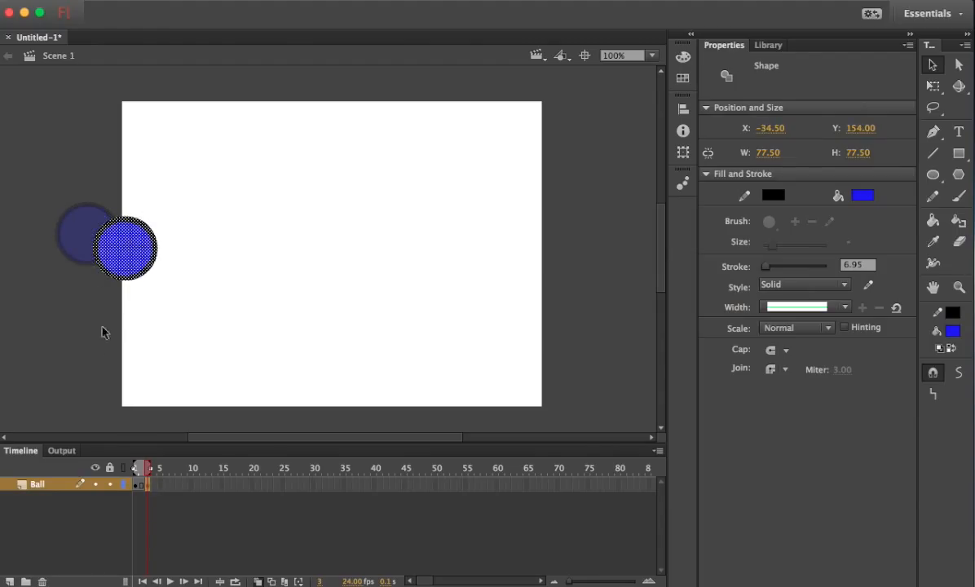
Insert a keyframe at frame 5, move the ball to about X 5.5, Y 190, and extend the onion skin range back to frame 1
right_click(161, 485)
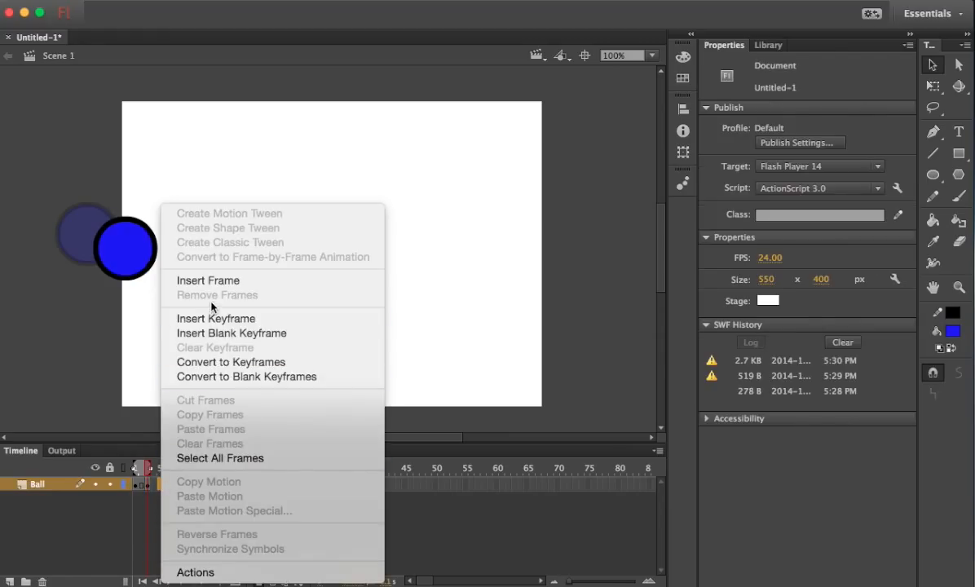
click(222, 319)
drag(141, 266, 170, 288)
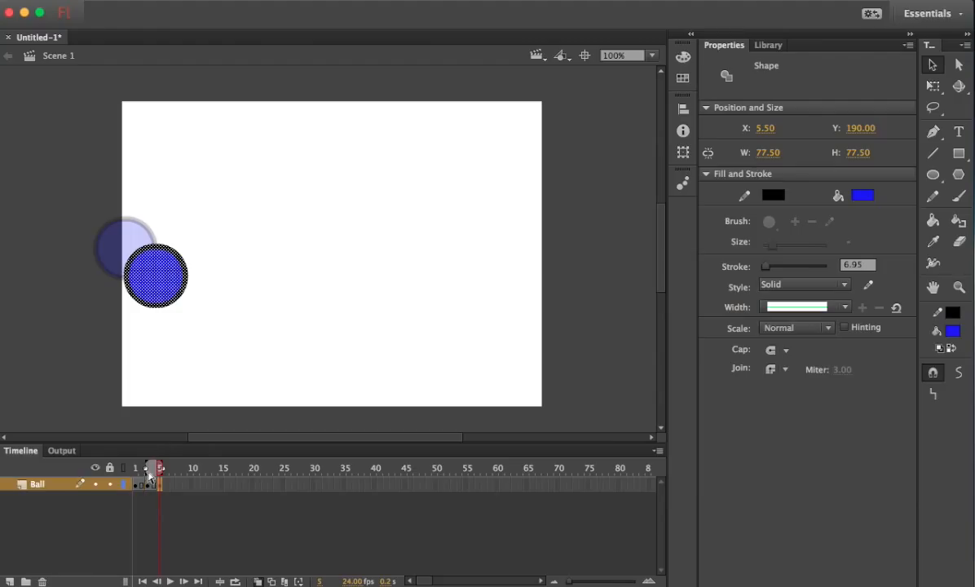
drag(147, 469, 93, 470)
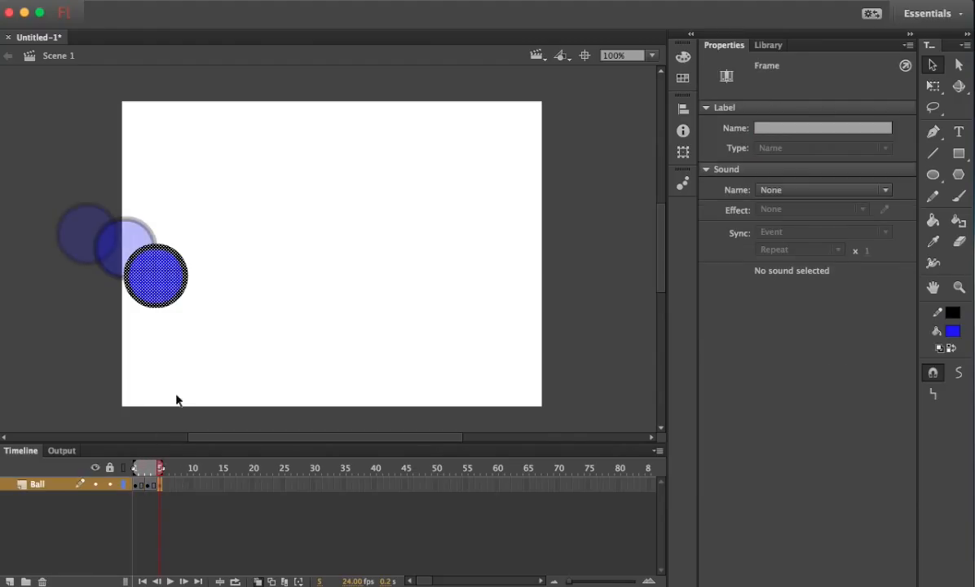
Add keyframes at frames 7 and 9, lowering the ball to about X 40.5, Y 235 and X 63.5, Y 290 respectively
right_click(173, 486)
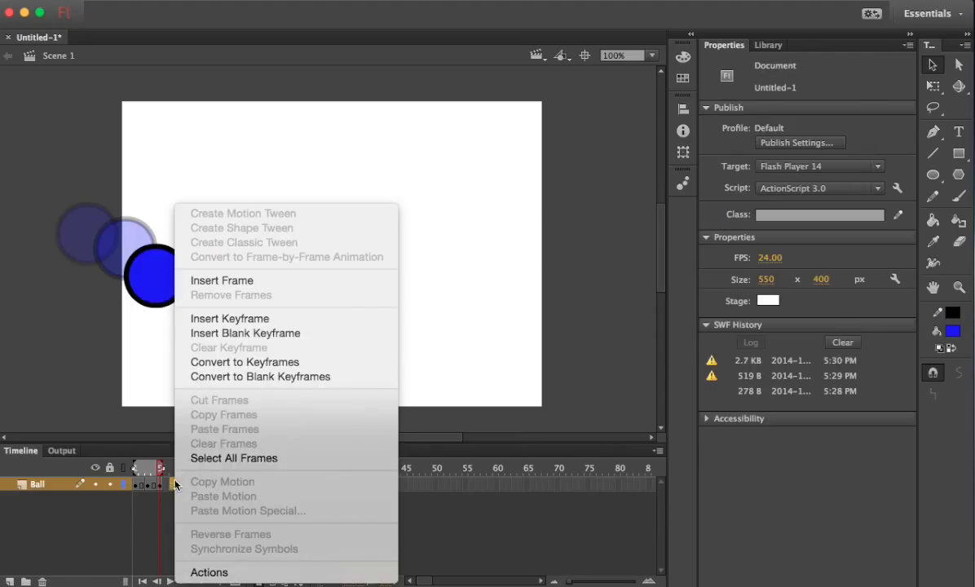
click(211, 319)
drag(162, 291, 190, 328)
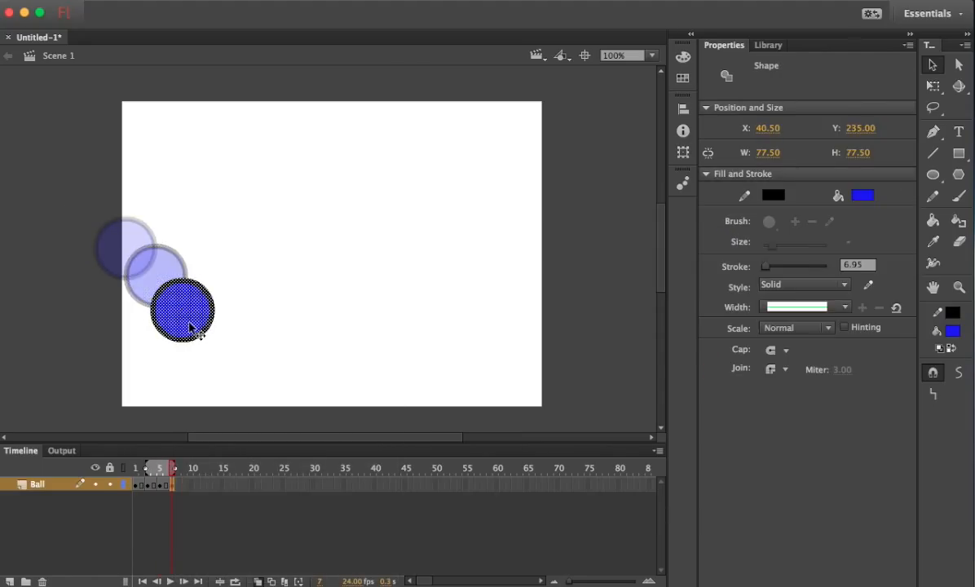
right_click(181, 484)
click(265, 326)
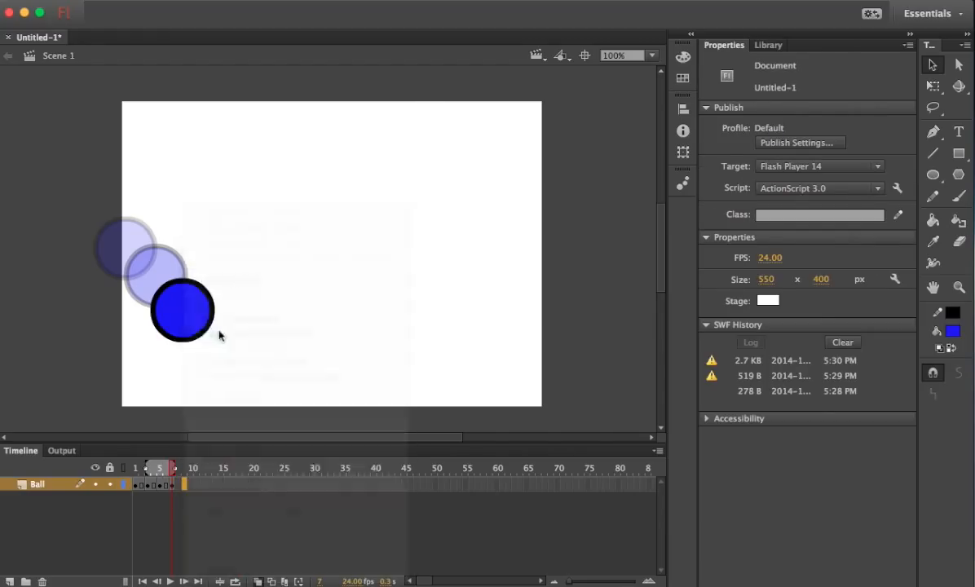
drag(214, 332, 229, 377)
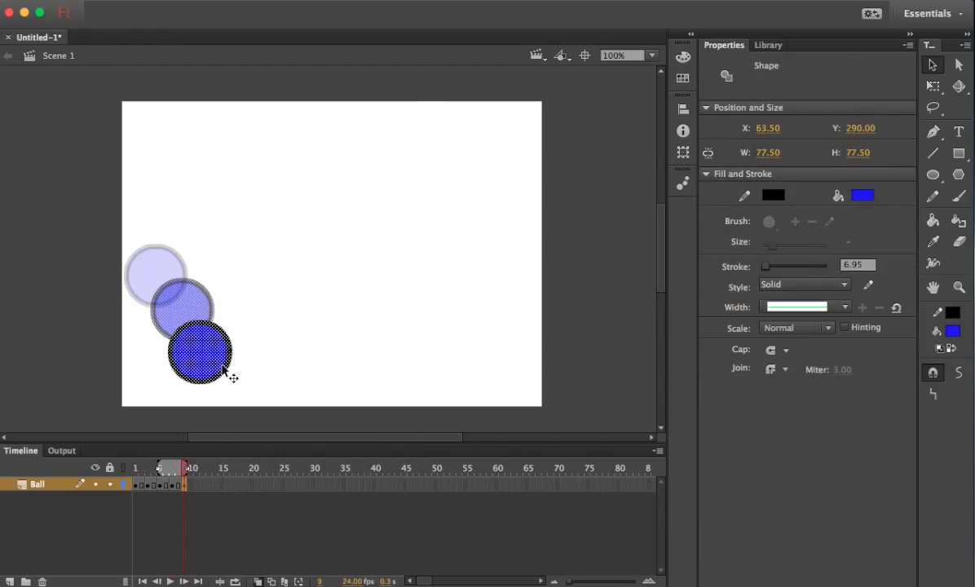
Insert a keyframe at frame 11 and squash the ball against the stage's bottom edge to about 35 px high at X 94.5, Y 364.75
right_click(199, 485)
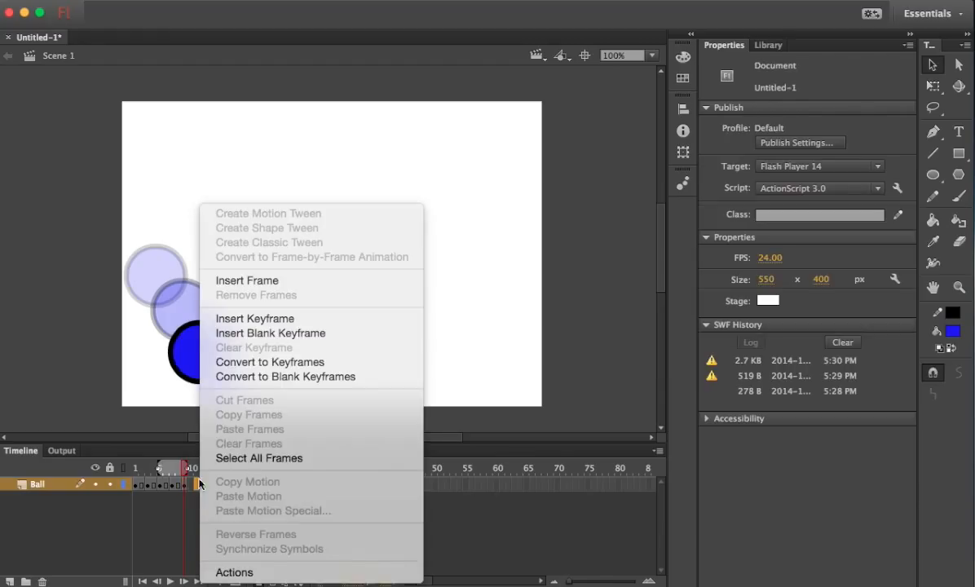
click(265, 319)
drag(238, 360, 250, 383)
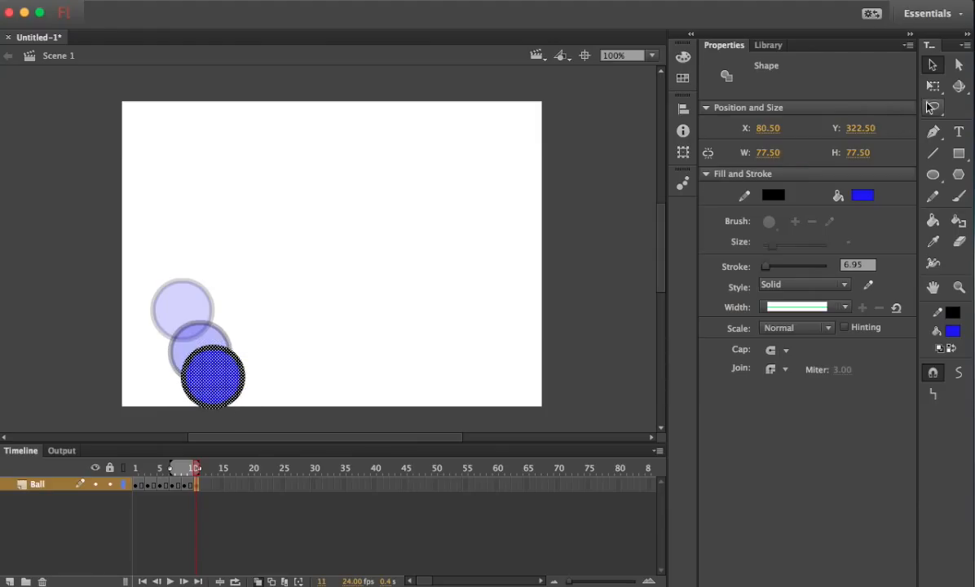
key(q)
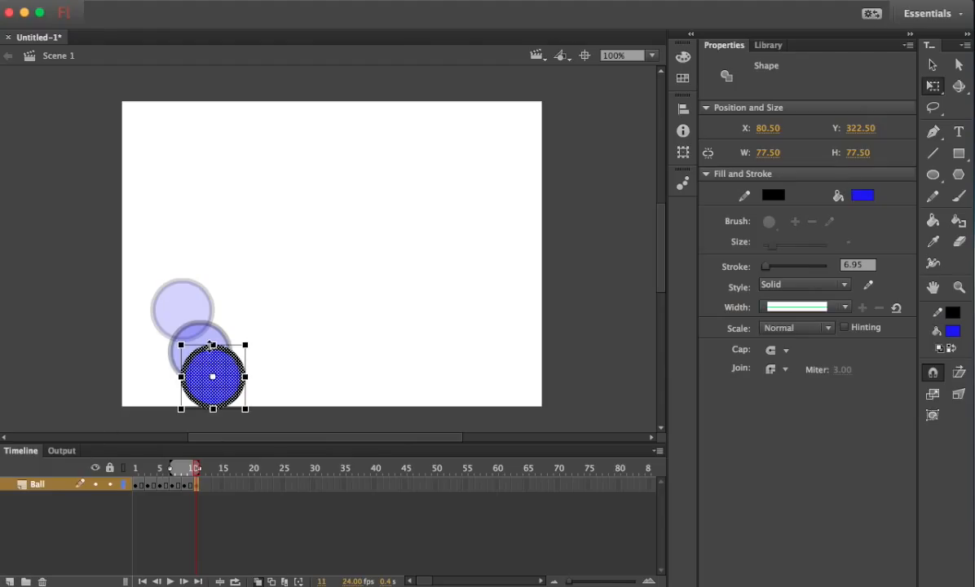
drag(213, 345, 241, 396)
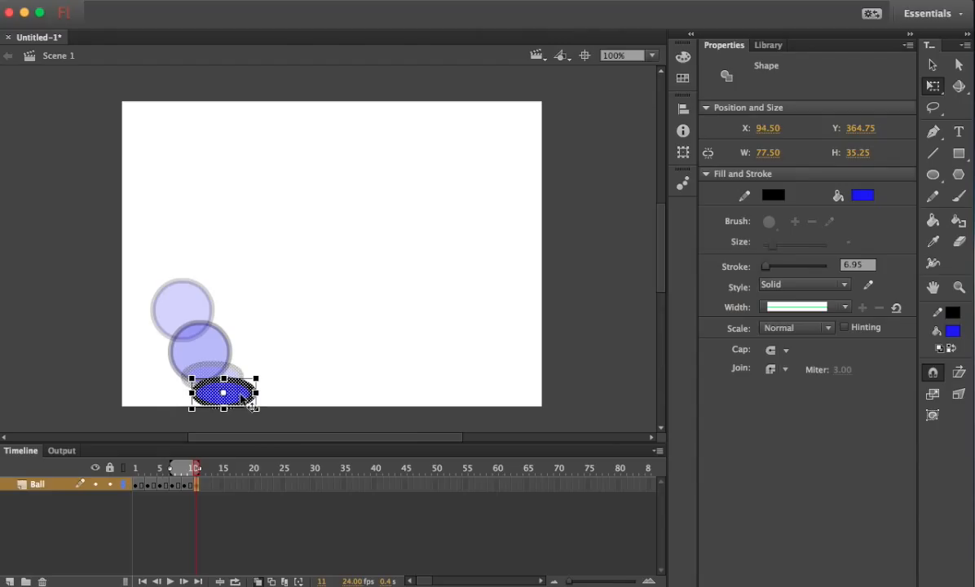
Insert a keyframe at frame 13, stretch the ball to about 82 px high, and move it up to about X 138.5, Y 296.4
right_click(209, 487)
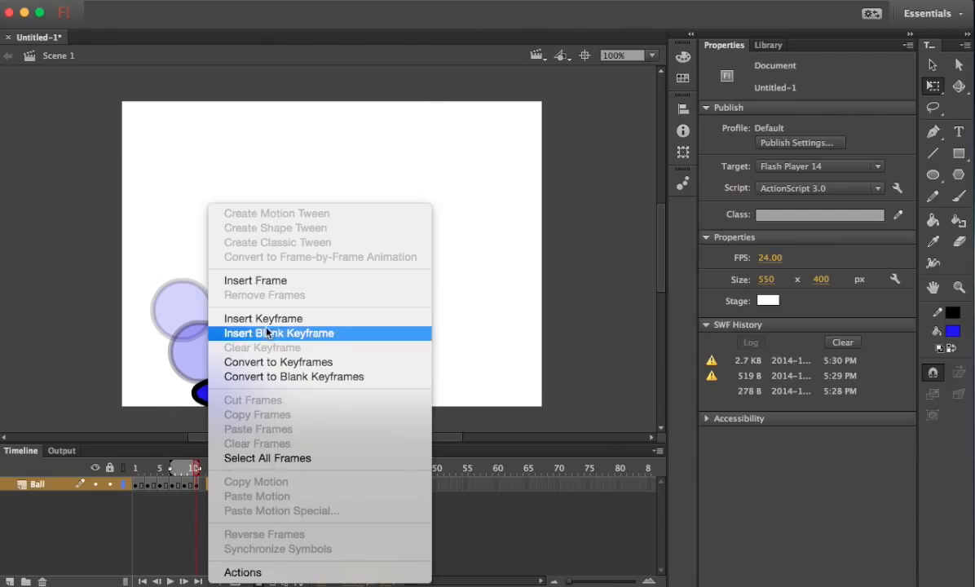
click(252, 297)
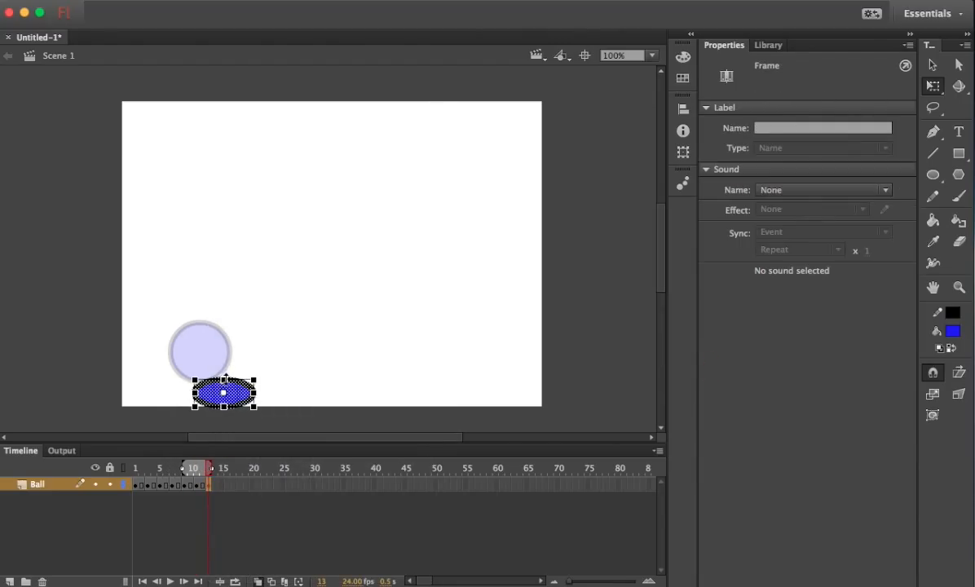
drag(226, 379, 225, 355)
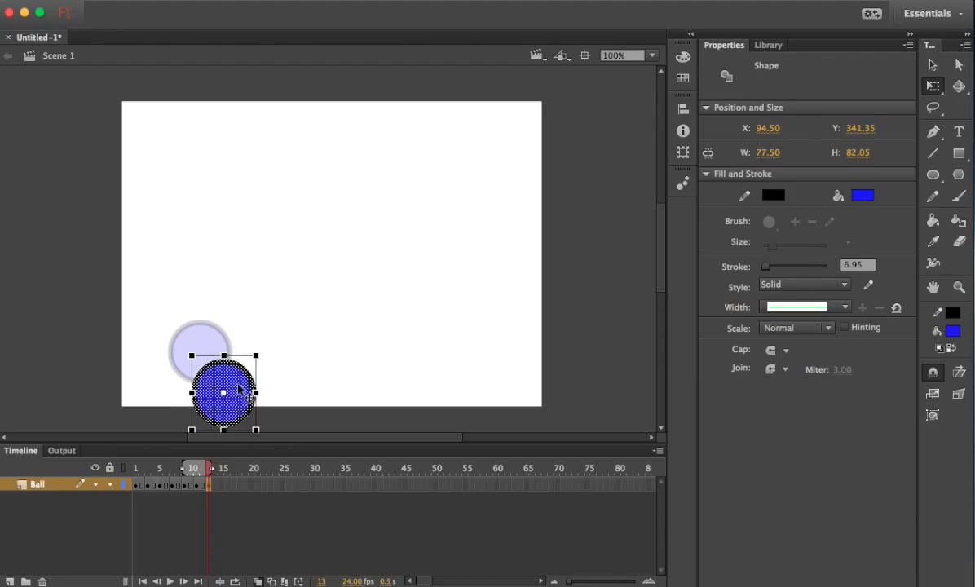
drag(239, 389, 270, 354)
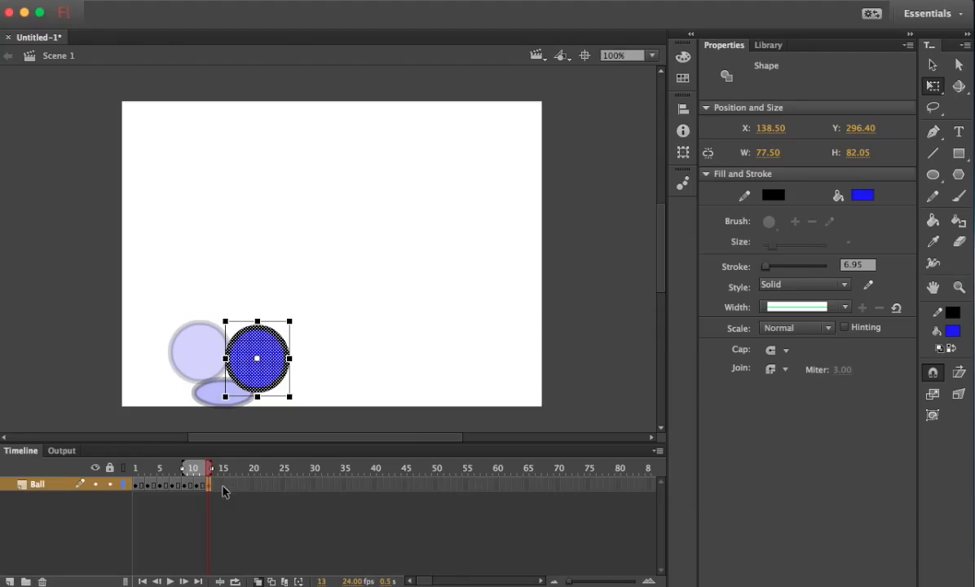
Add keyframes at frames 15 and 17, moving the ball up and rightward, reaching about X 246.5, Y 276.4 at frame 17
right_click(223, 488)
click(267, 322)
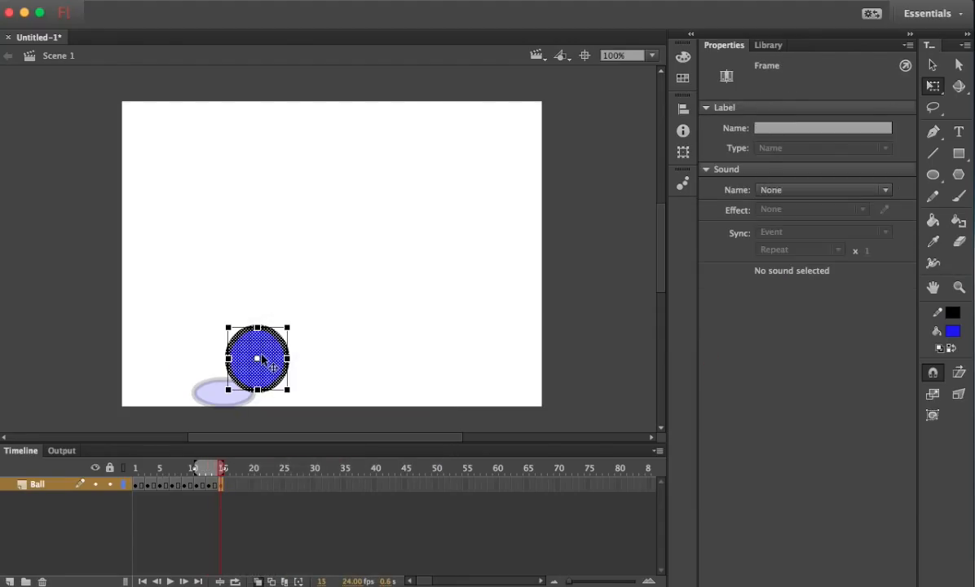
drag(264, 357, 303, 344)
right_click(235, 485)
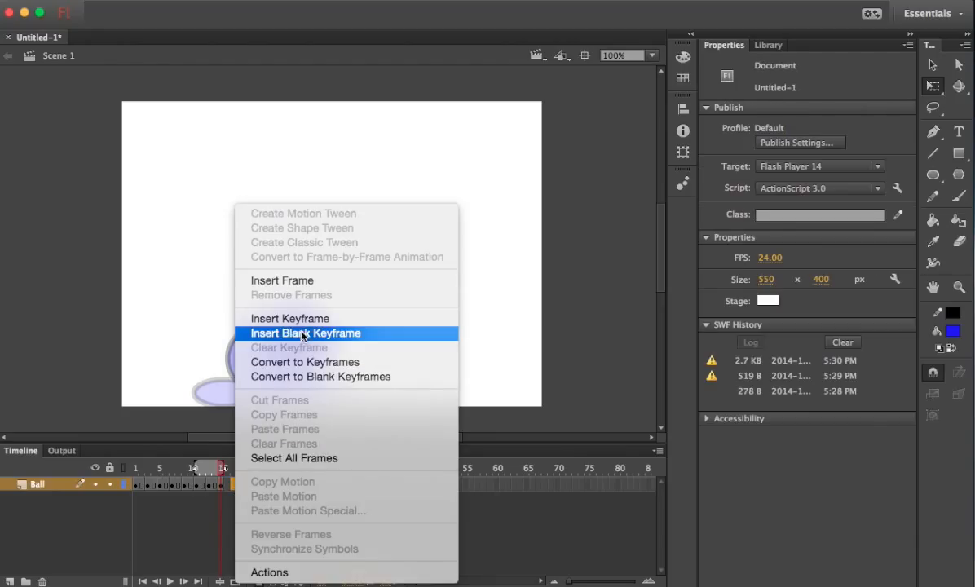
click(285, 316)
drag(320, 343, 363, 343)
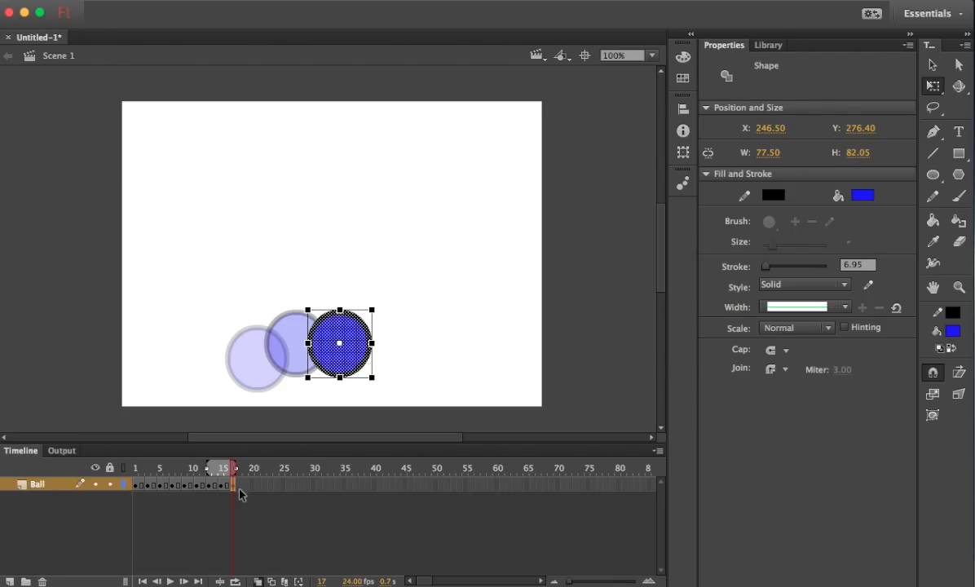
Add keyframes at frames 19 and 21, dropping the ball to about X 287.5, Y 300.4 and X 341.5, Y 343.35 respectively
right_click(244, 484)
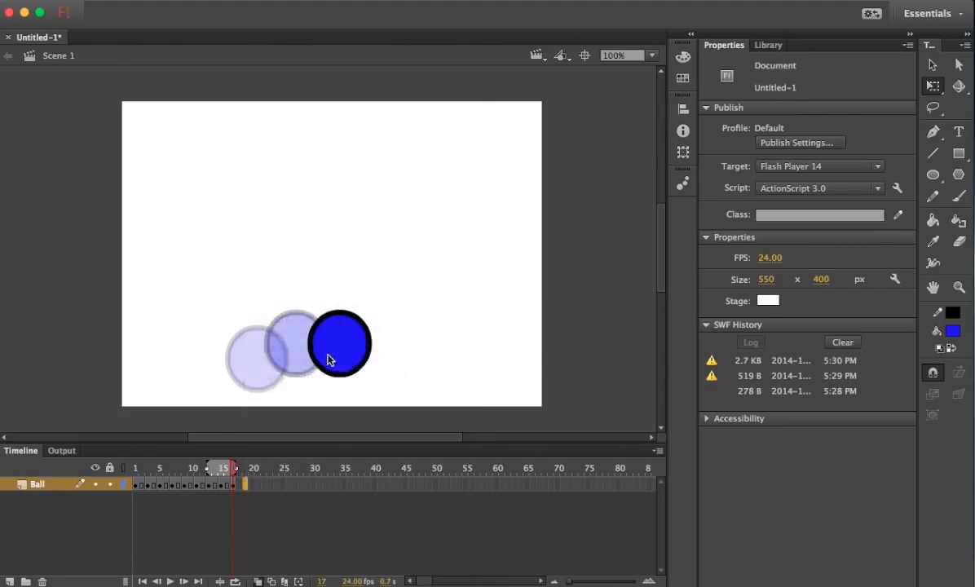
click(285, 317)
drag(345, 356, 384, 375)
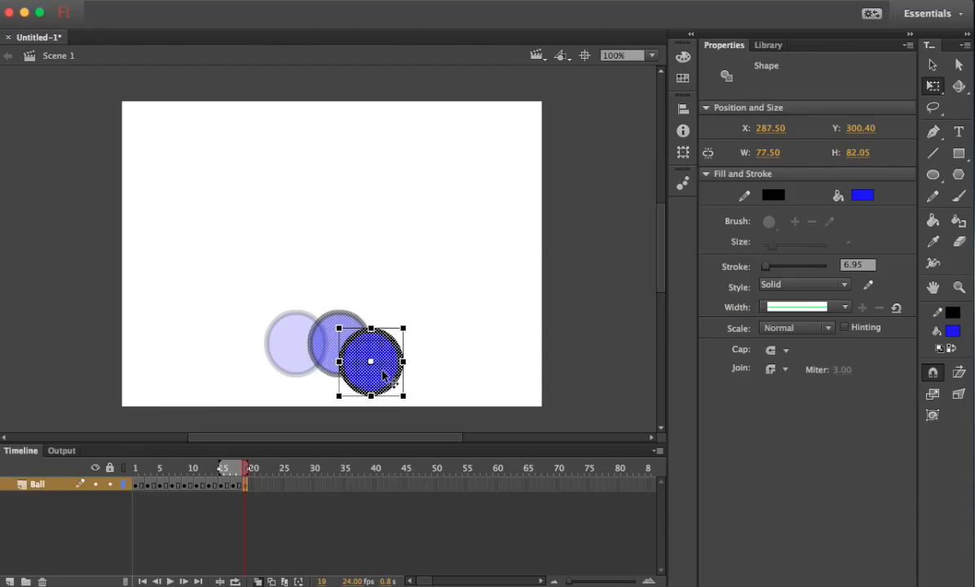
right_click(259, 484)
click(408, 317)
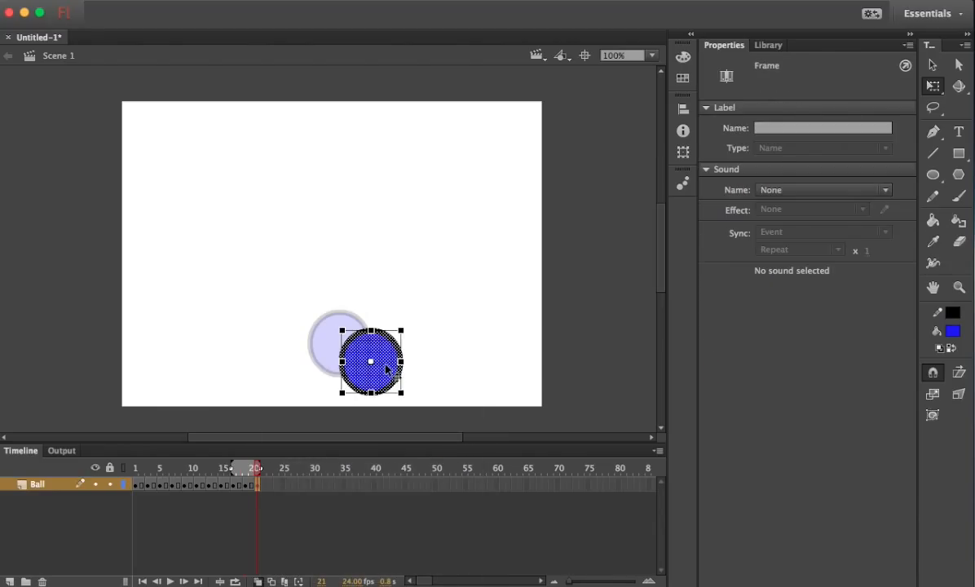
drag(388, 368, 428, 401)
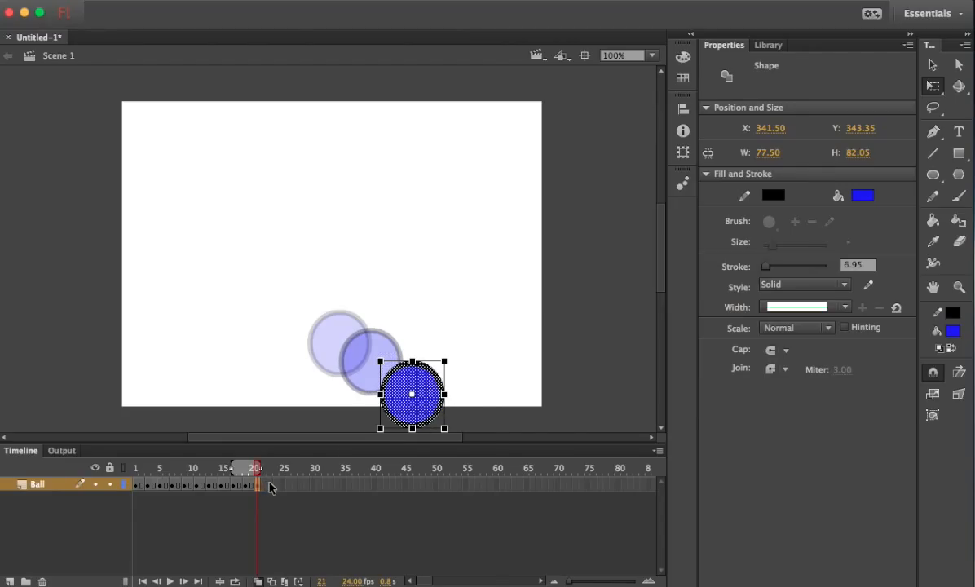
Insert a keyframe at frame 23 and move the ball below the stage's bottom edge to about X 383.5, Y 401.35
right_click(271, 485)
click(326, 317)
drag(427, 414, 454, 445)
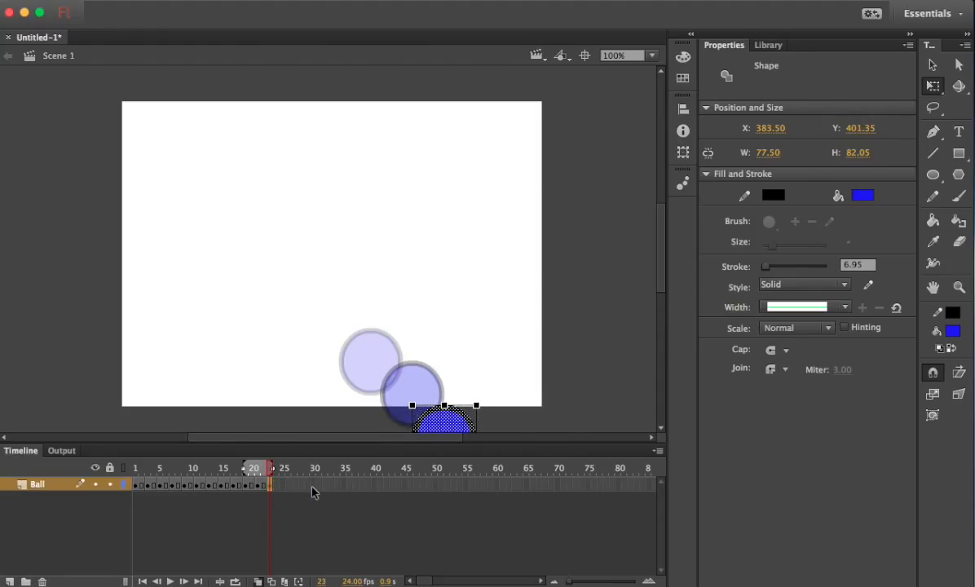
Test the movie to watch the bouncing ball animation, and close the preview
key(super+Return)
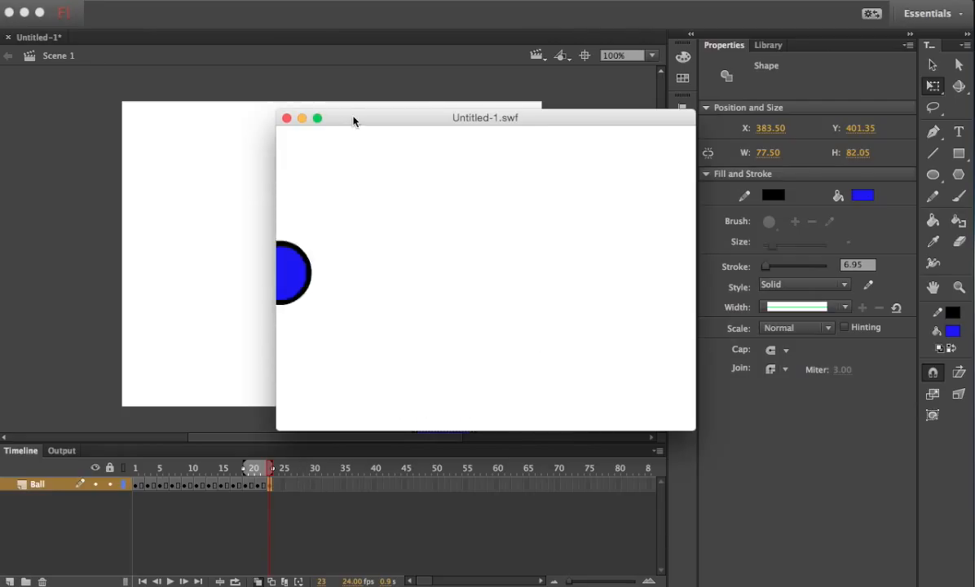
drag(355, 120, 197, 99)
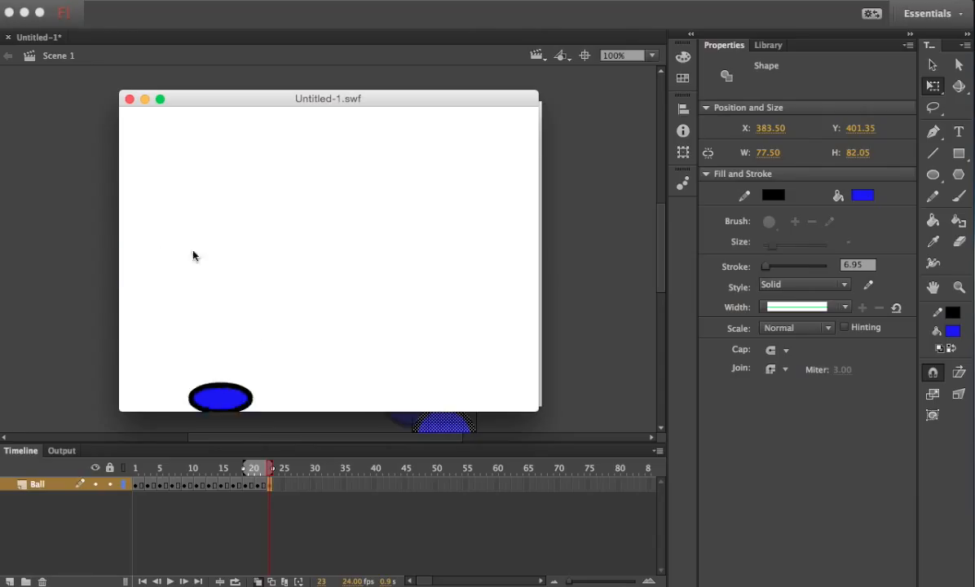
click(129, 100)
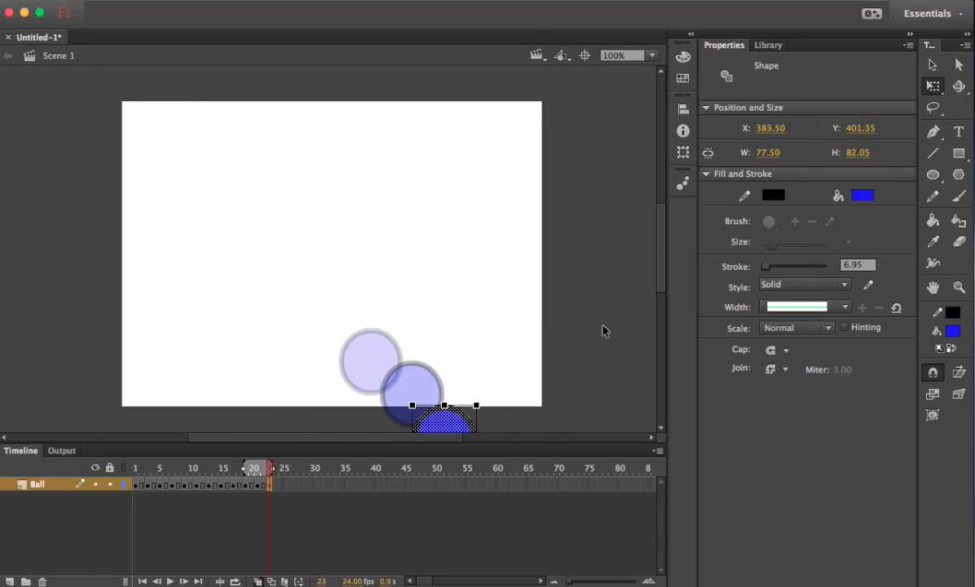
drag(280, 489, 130, 485)
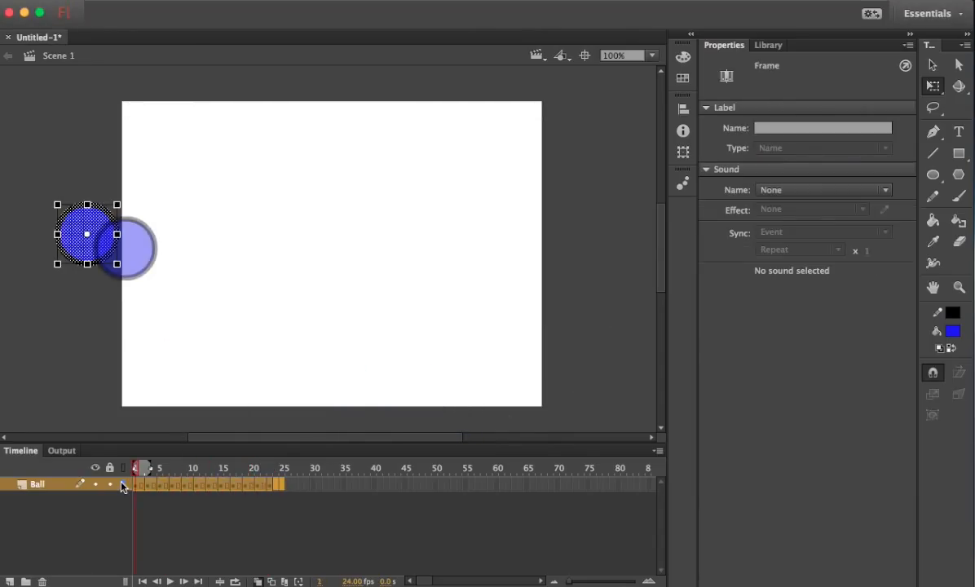
right_click(156, 484)
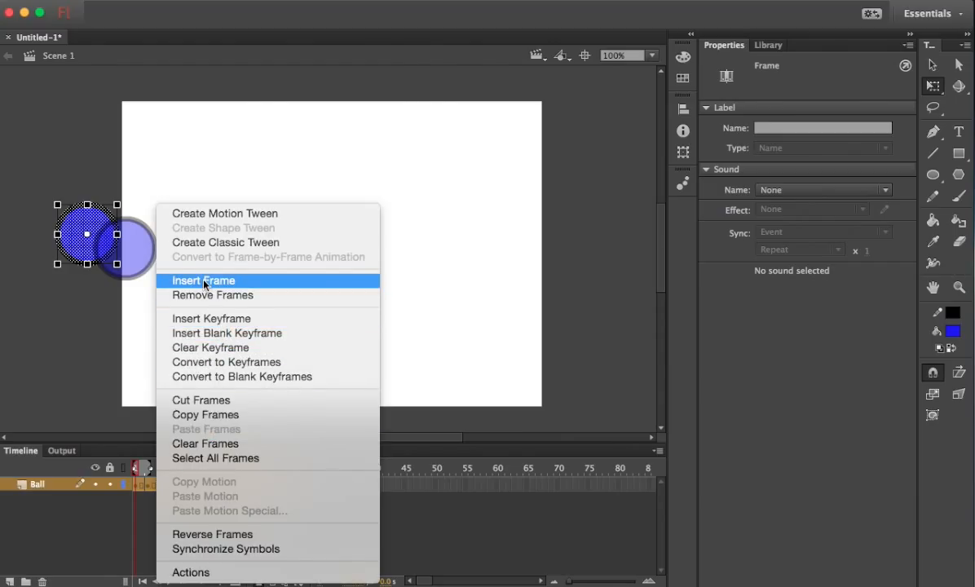
click(105, 369)
click(301, 499)
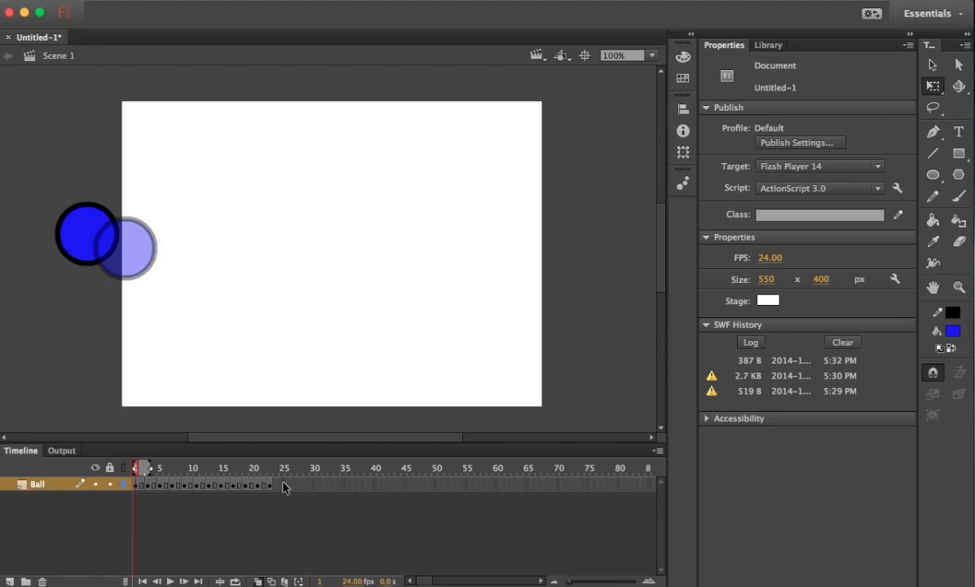
Insert a keyframe at frame 25 and move the ball to the upper middle of the stage at about X 238.5, Y 41.4
right_click(283, 485)
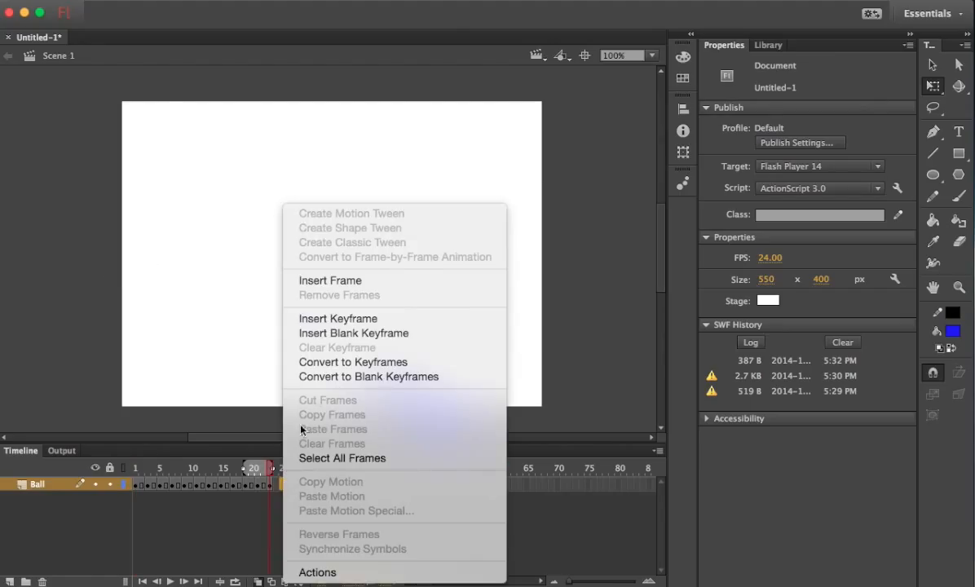
click(350, 317)
drag(442, 422, 330, 149)
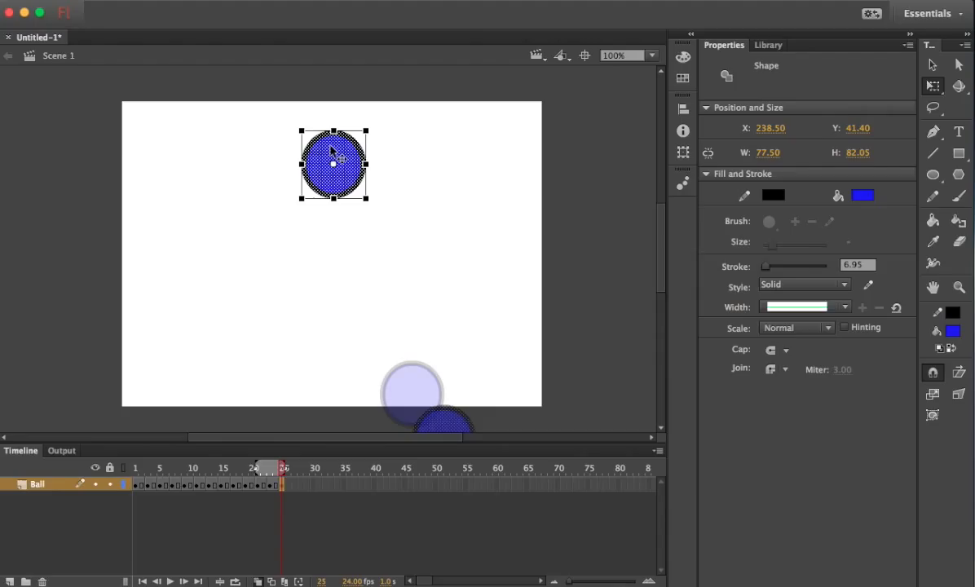
Insert a keyframe at frame 50 and try a motion tween from frame 25, converting the ball to a symbol
right_click(433, 486)
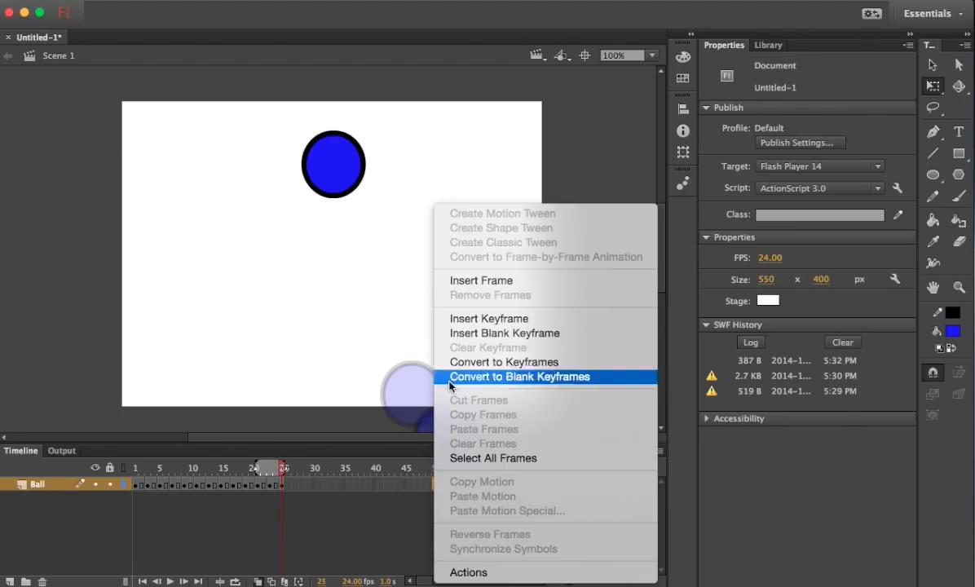
click(482, 320)
right_click(398, 486)
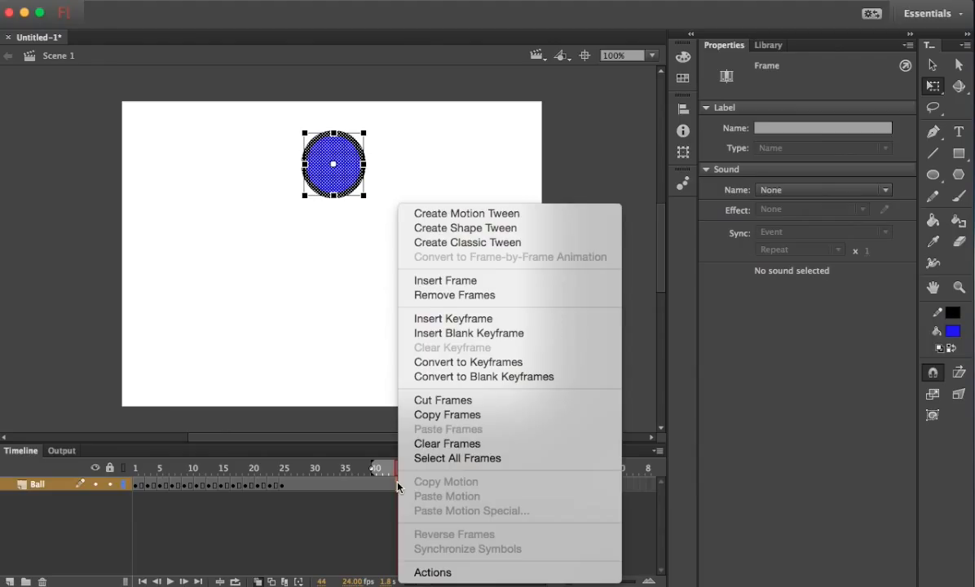
click(483, 213)
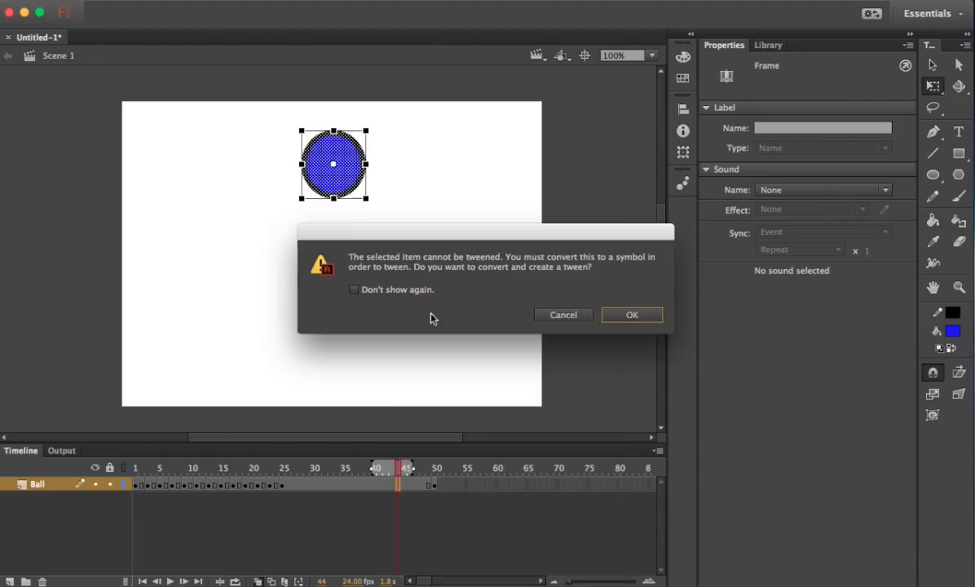
click(628, 312)
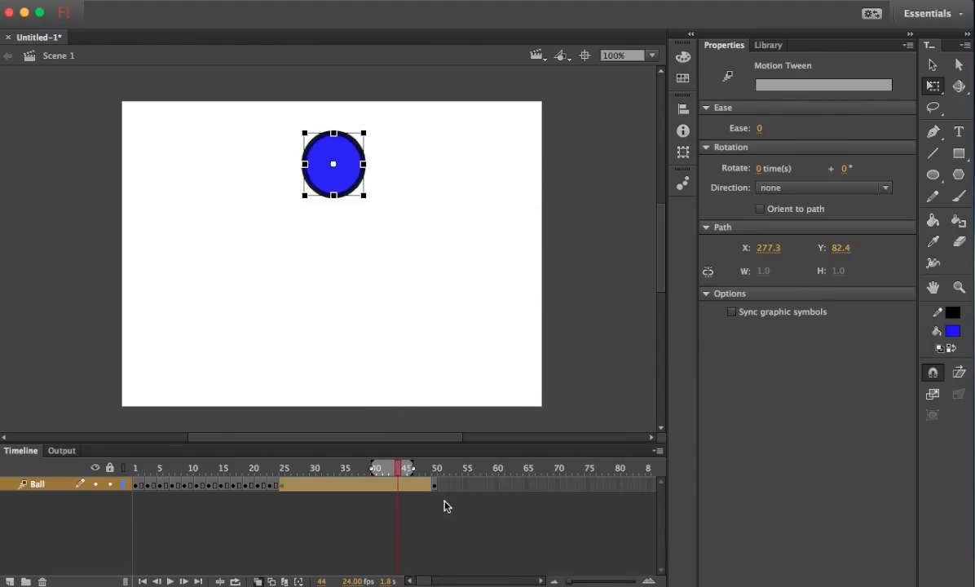
Move the ball at frame 50 to the stage's lower right at about X 432.5, Y 275.4, and check the tween's in-between frames
click(436, 486)
drag(334, 164, 481, 341)
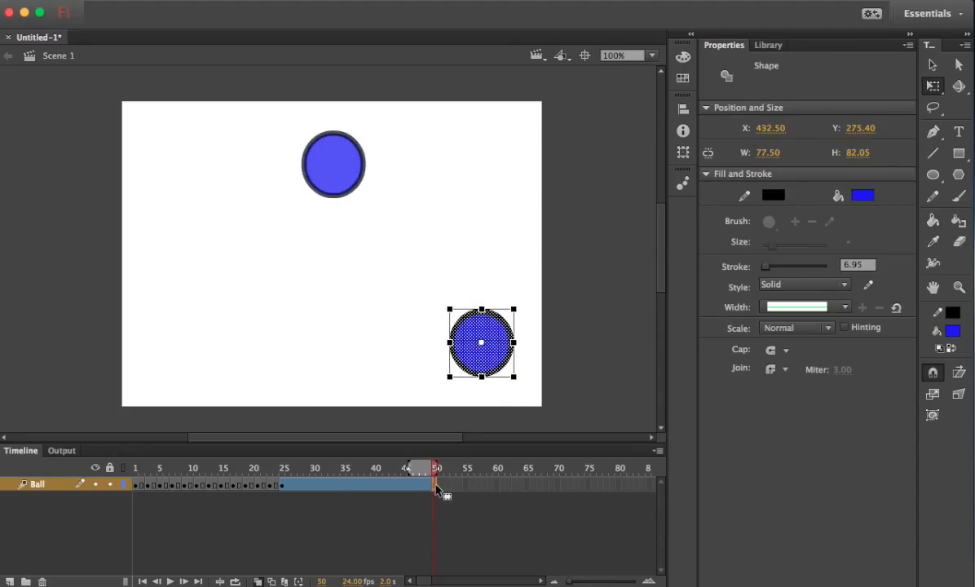
click(307, 488)
click(338, 488)
click(362, 488)
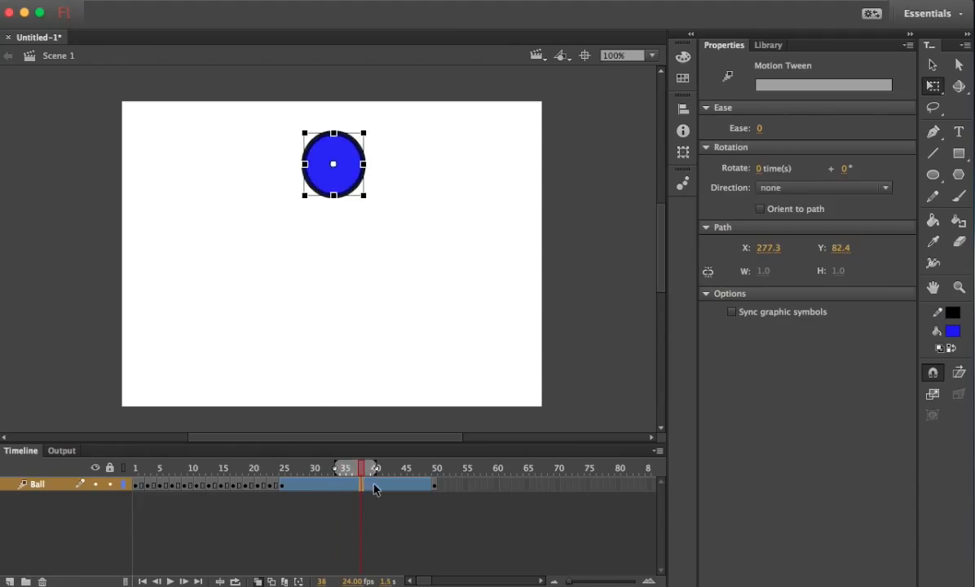
Try Refine Tween on the motion tween span and check the ball at its intermediate frames
right_click(377, 486)
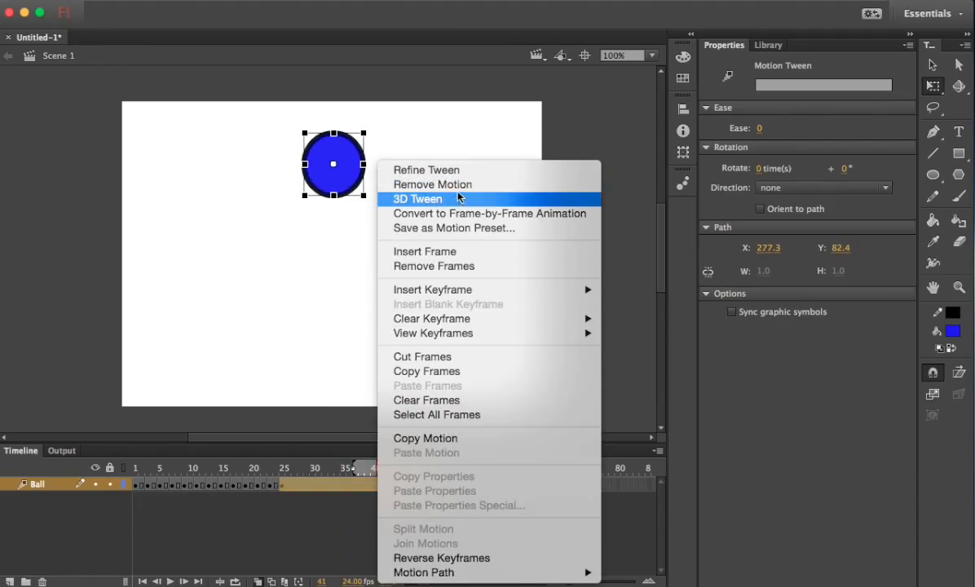
click(432, 170)
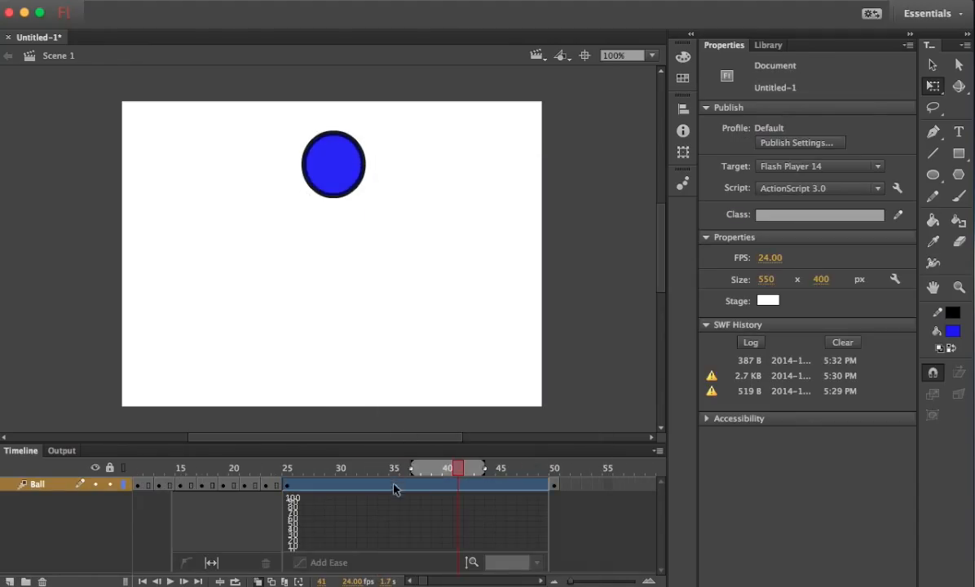
drag(450, 484, 327, 485)
click(427, 485)
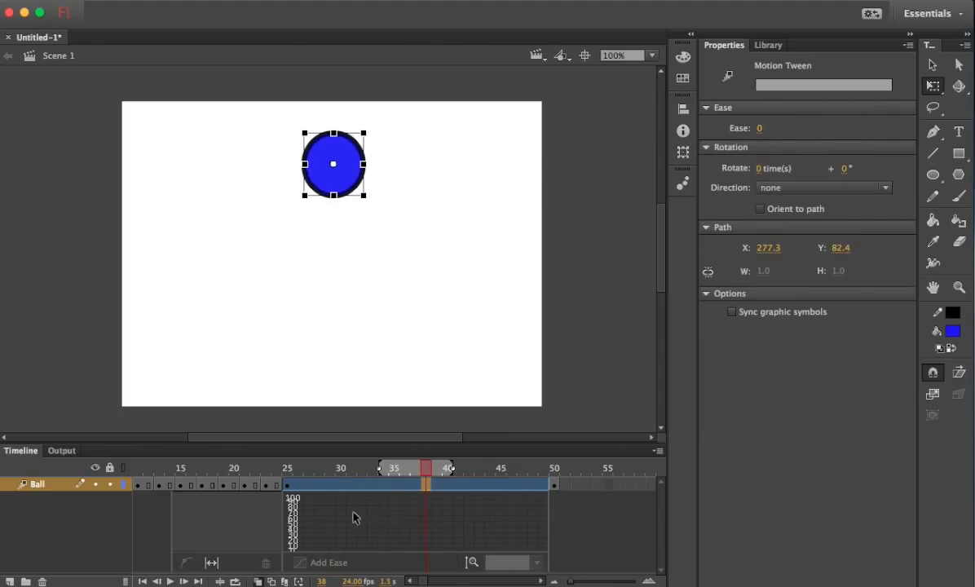
Undo the motion tween, the ball's move and the keyframe at frame 50
key(super+z)
key(super+z)
key(super+z)
key(super+z)
key(super+z)
key(super+z)
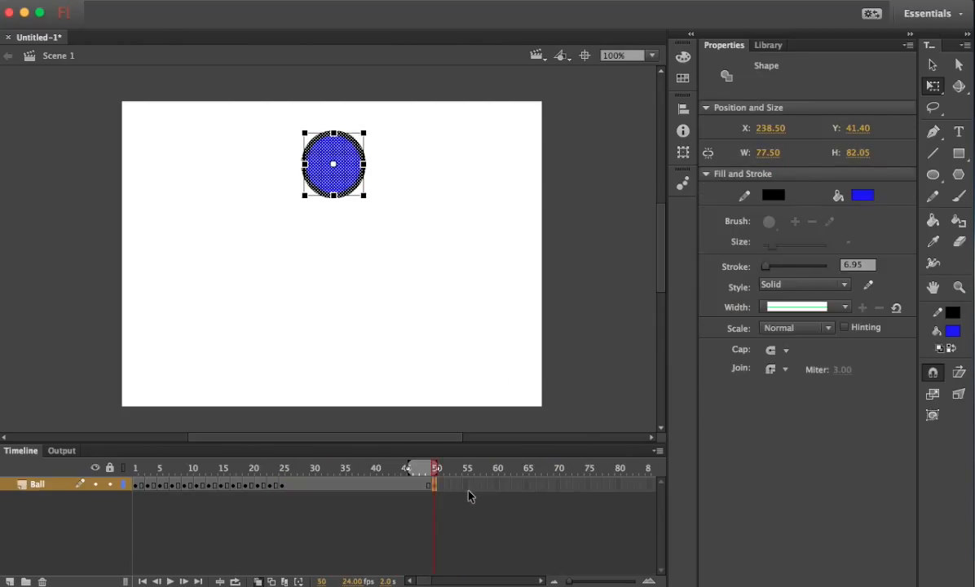
key(super+z)
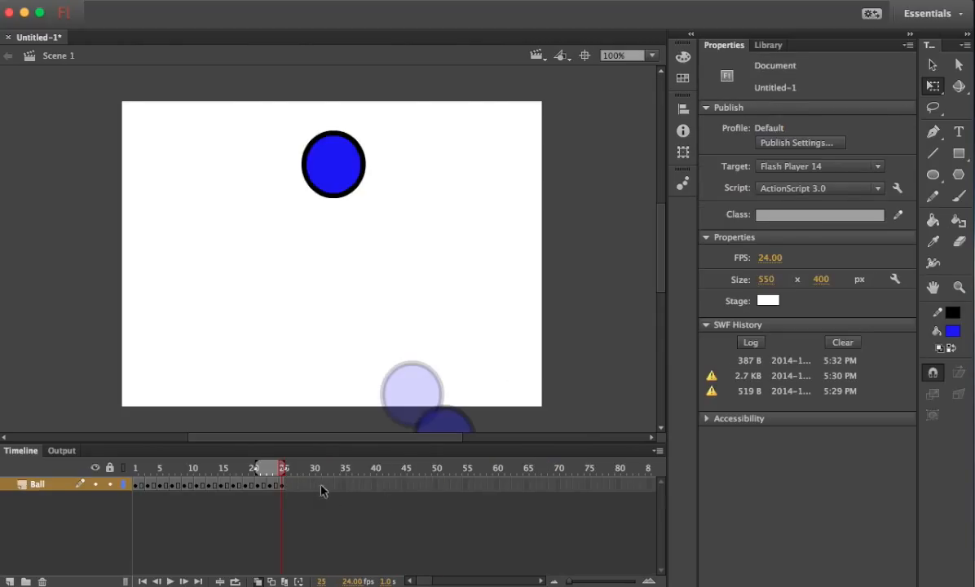
Insert a keyframe at frame 50, and move frame 25's ball down over frame 23's ball at the stage's bottom edge
right_click(431, 486)
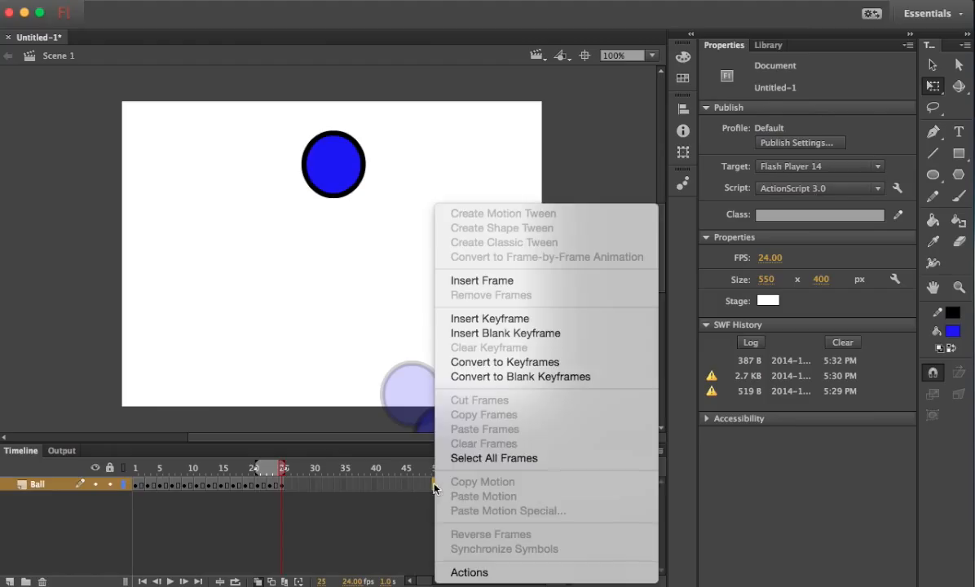
click(447, 300)
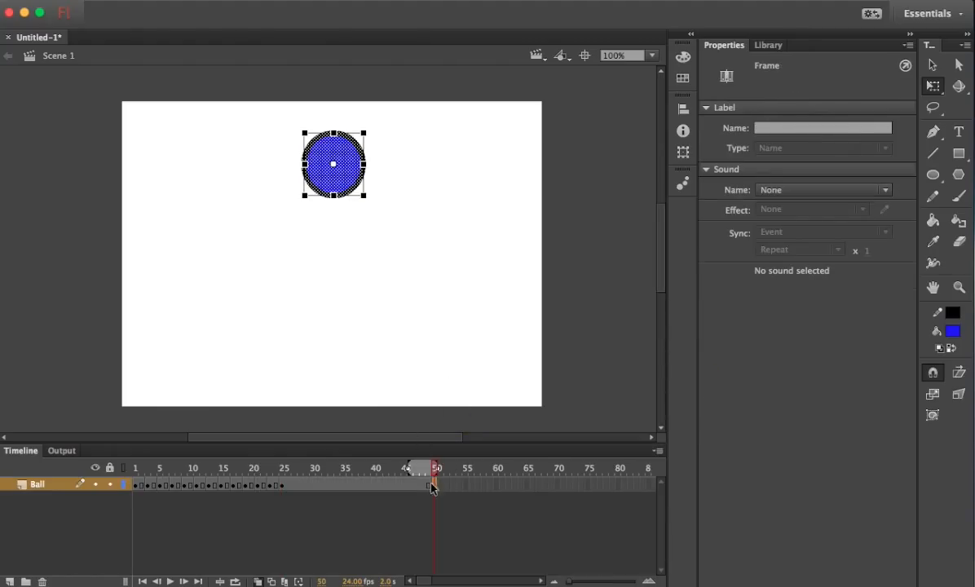
click(282, 484)
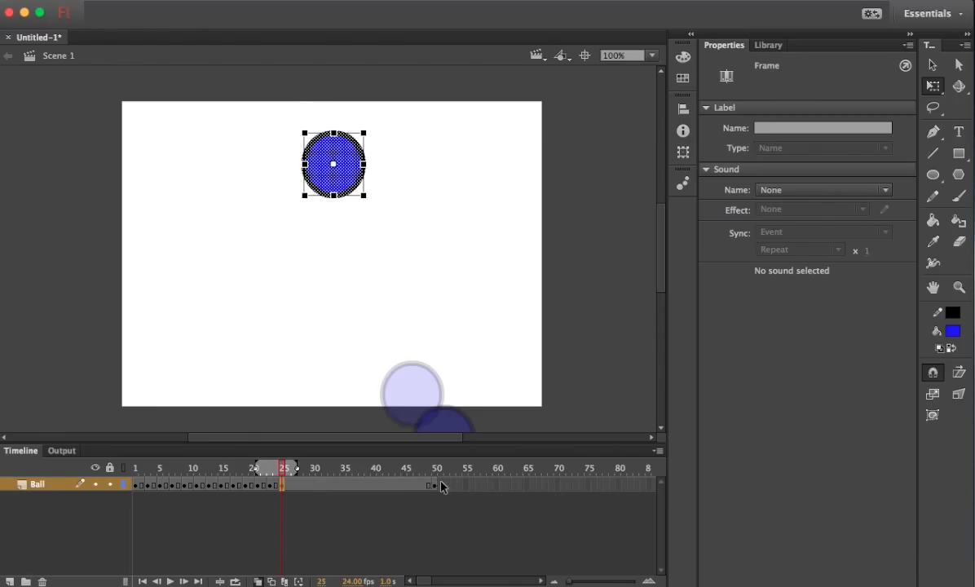
drag(331, 163, 440, 425)
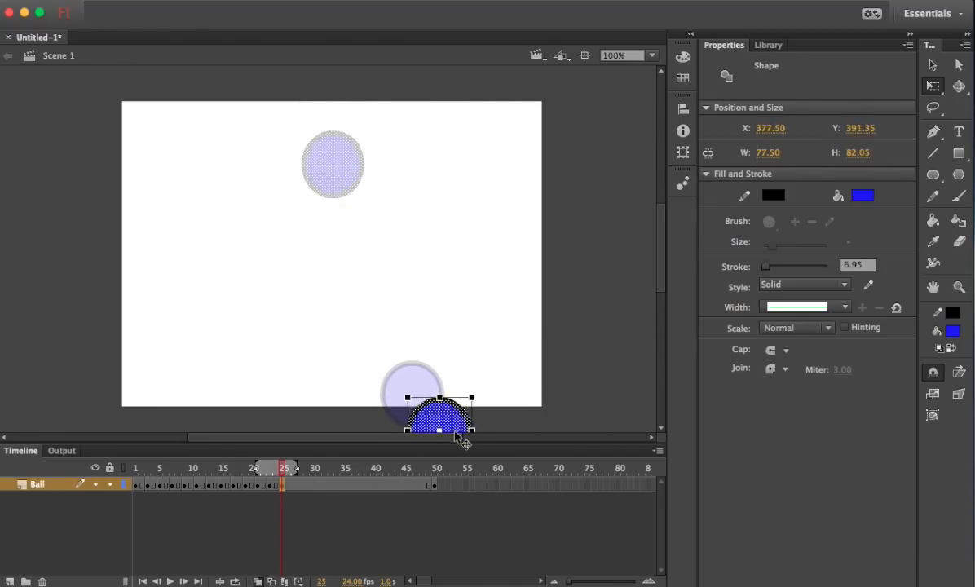
Move frame 50's ball above the stage to about X 375.5, Y -89.6, and create a classic tween between frames 25 and 50
click(434, 486)
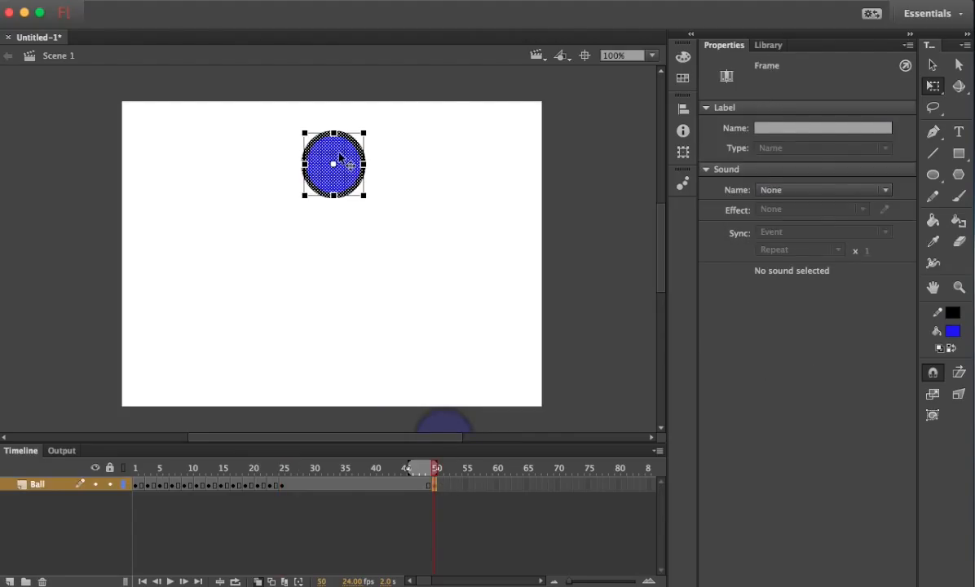
drag(337, 160, 440, 62)
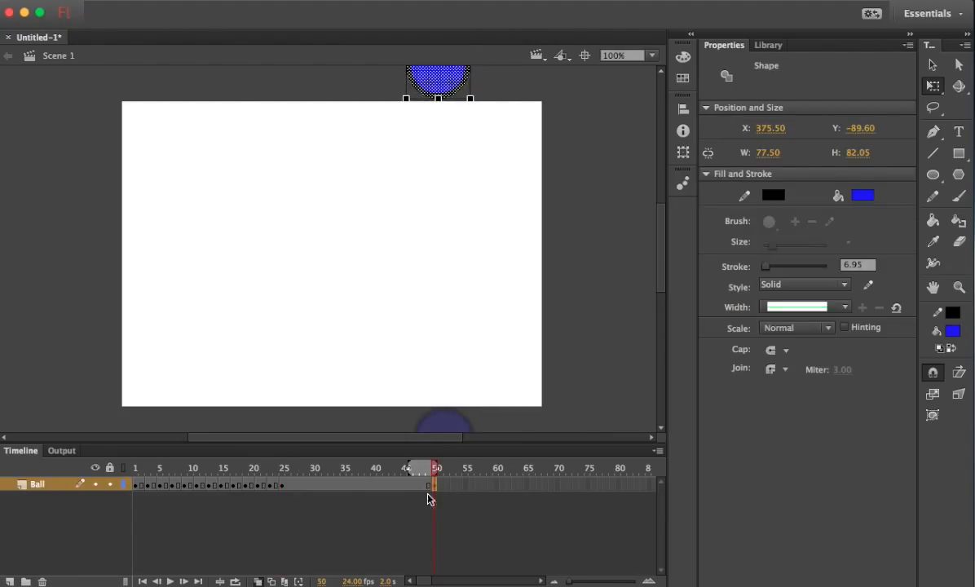
click(398, 486)
right_click(399, 489)
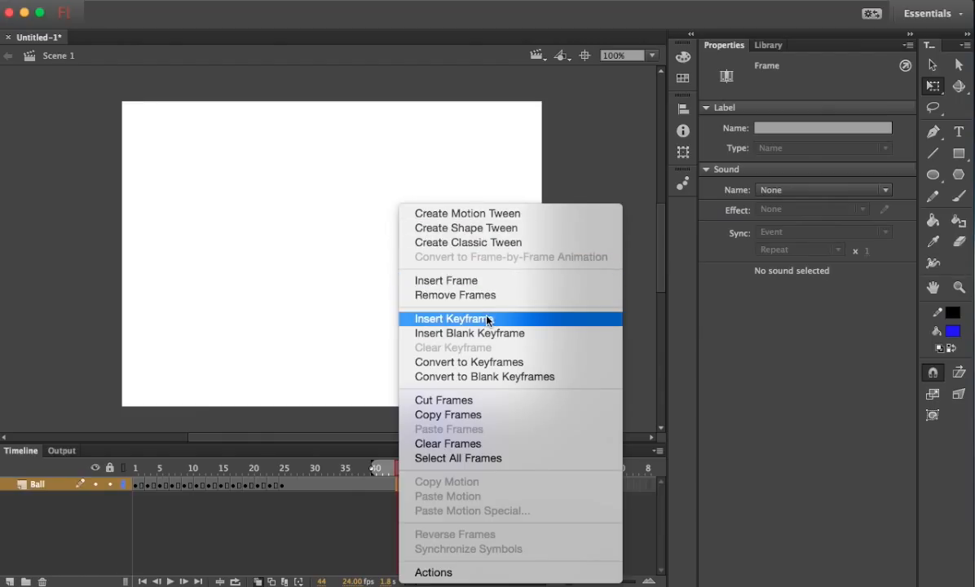
click(423, 243)
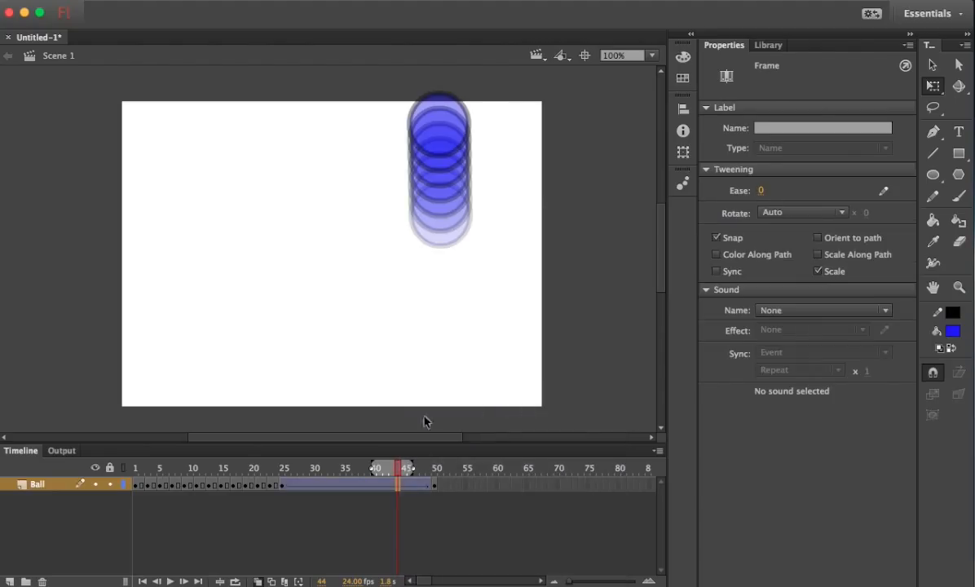
Test the movie to watch the ball rise with the classic tween, and close the preview
key(super+Return)
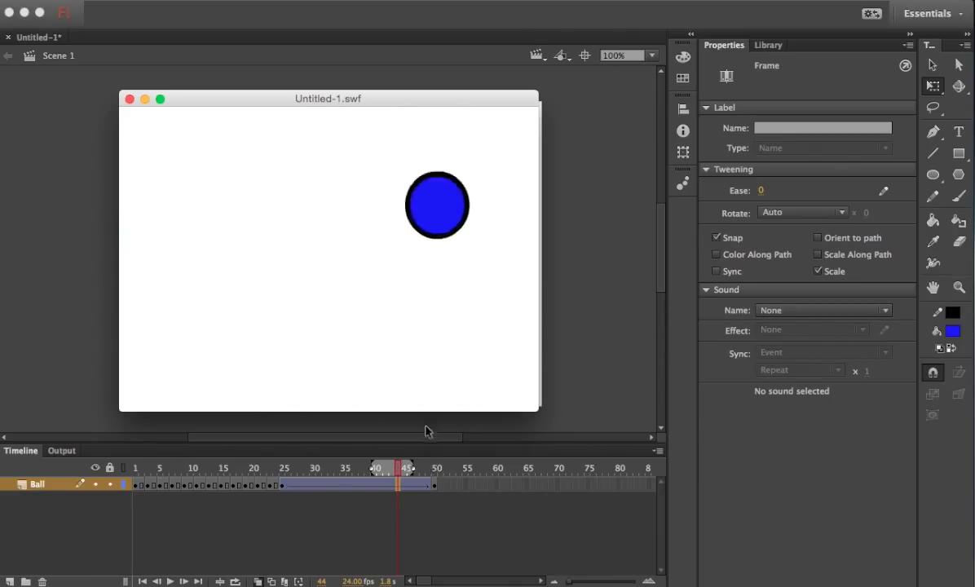
click(130, 99)
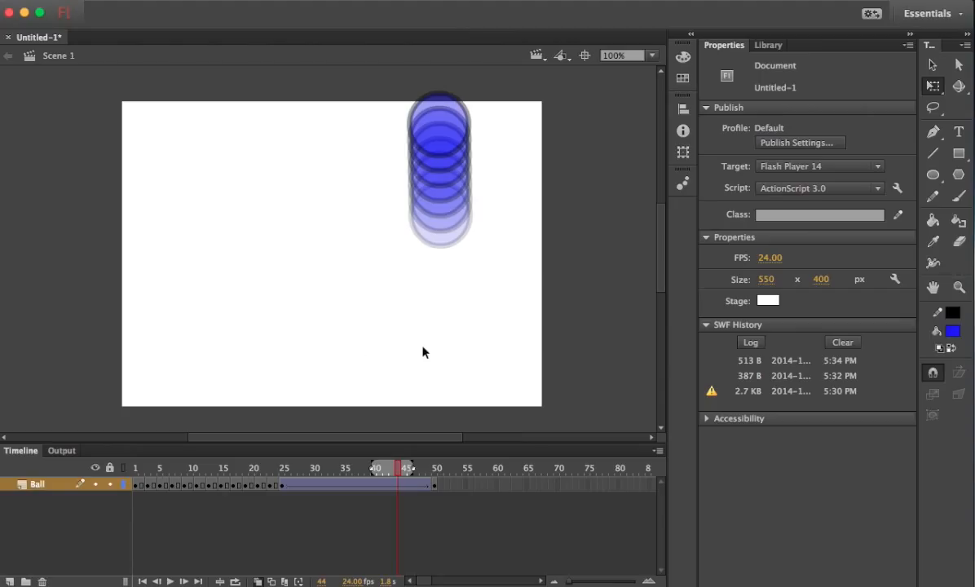
With the Selection tool, examine the classic tween's in-between frames and the ball's position at frames 25 and 50
click(932, 65)
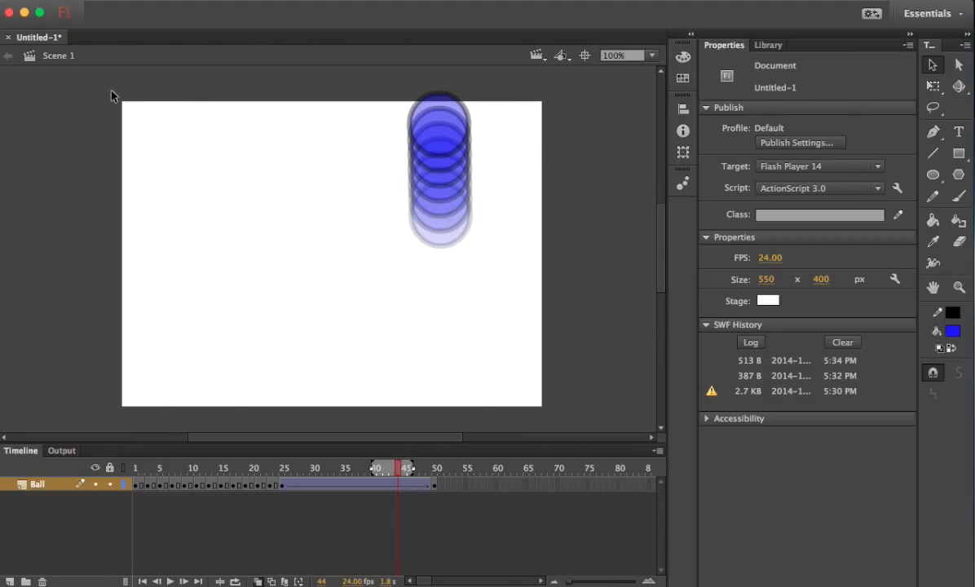
drag(112, 91, 548, 414)
drag(358, 486, 398, 486)
click(281, 488)
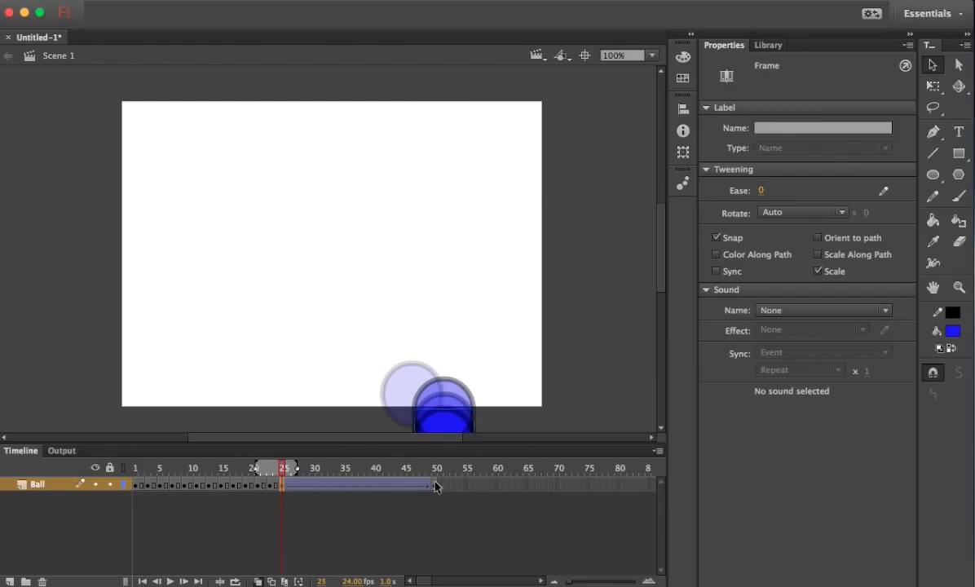
click(439, 486)
click(470, 355)
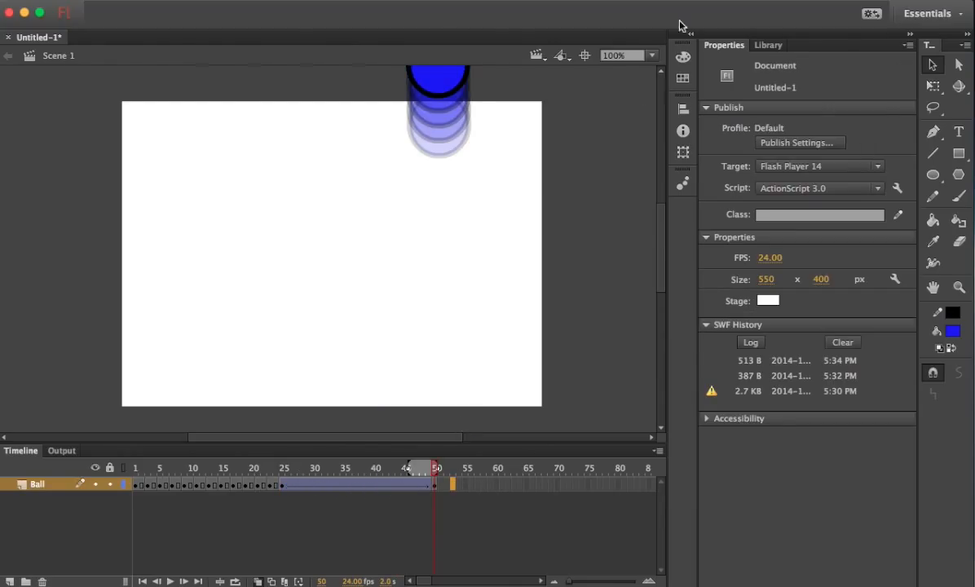